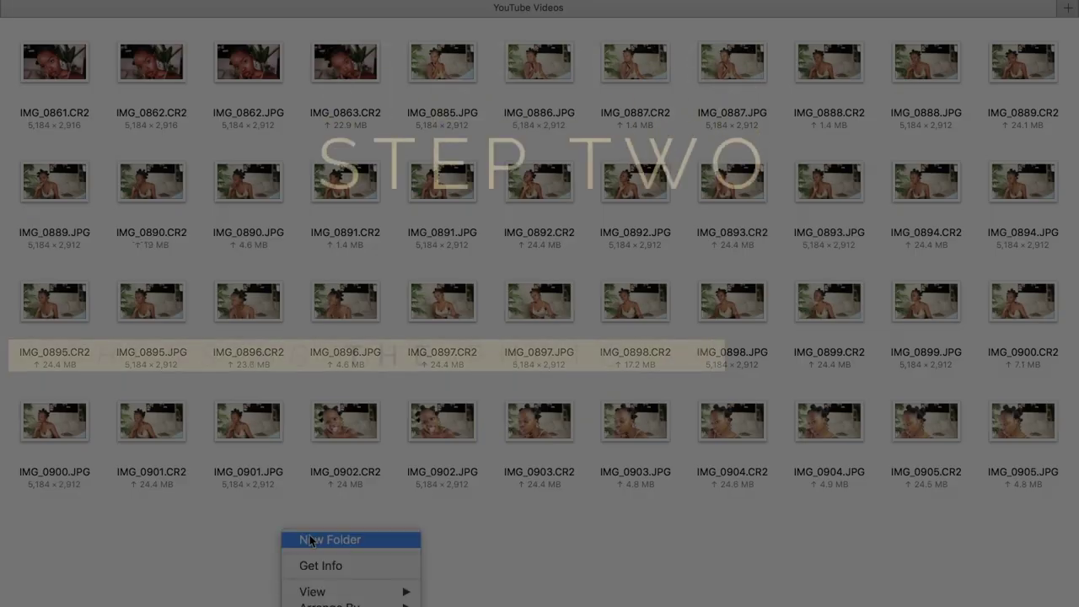
# Step: Create a folder named "Thumbnail Favs" among the photos and arrange the items by kind
pyautogui.click(309, 537)
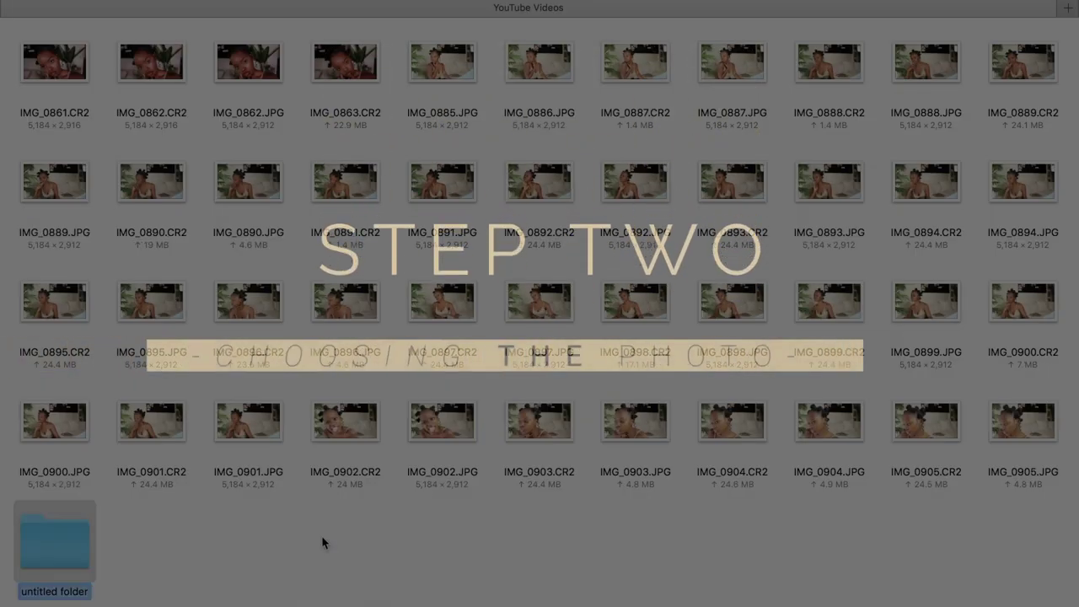
pyautogui.write('Thumbnail Fav')
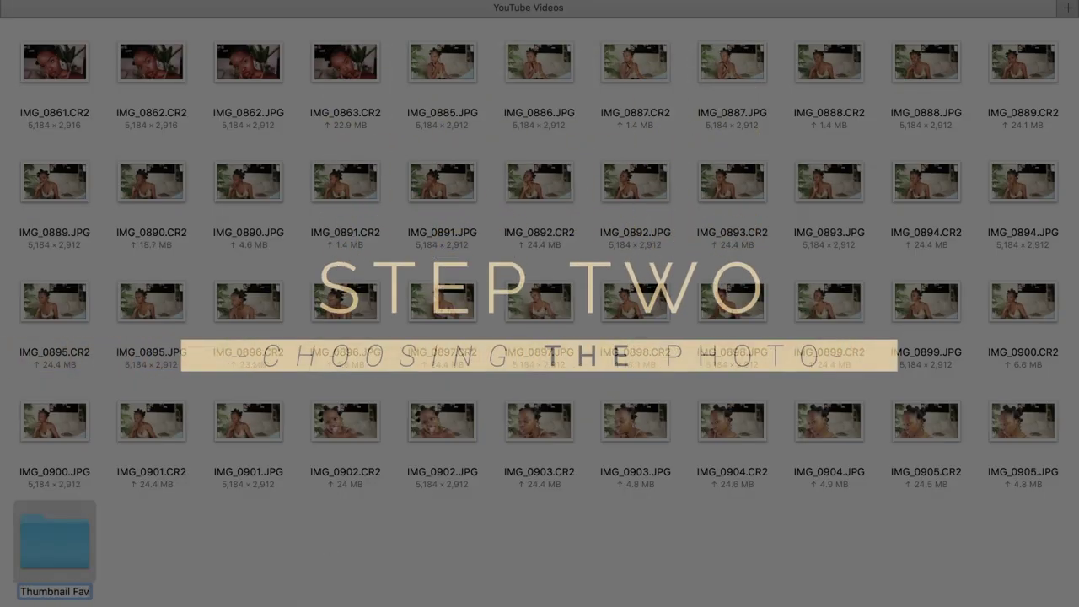
pyautogui.write('s')
pyautogui.click(324, 539)
pyautogui.rightClick(197, 511)
pyautogui.moveTo(253, 592)
pyautogui.click(377, 485)
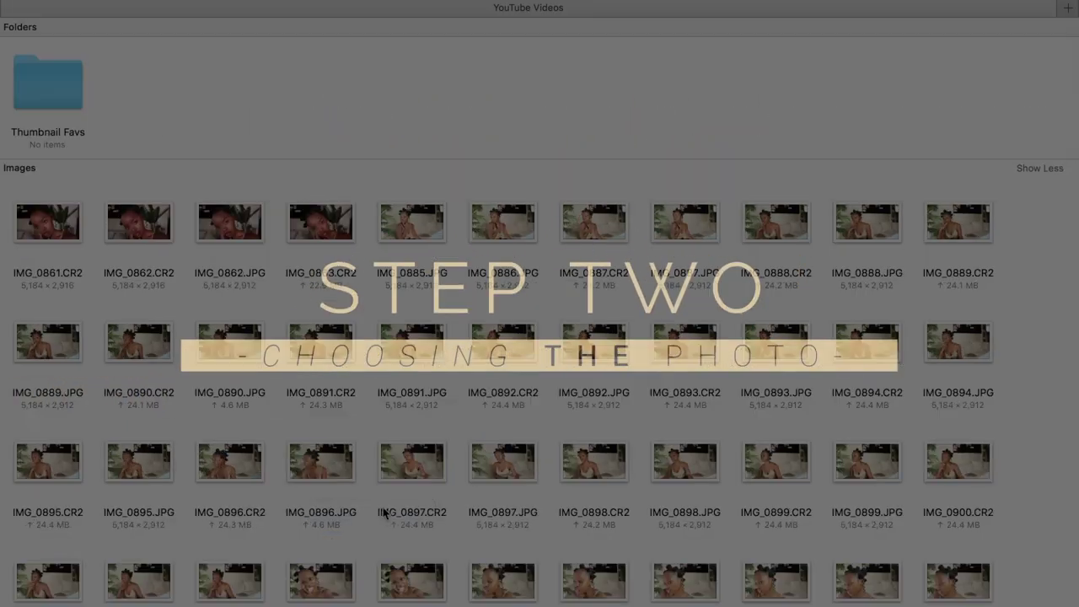
# Step: Preview the first photos, from IMG_0861.CR2 up to IMG_0887.CR2, to judge which shots suit the thumbnail
pyautogui.rightClick(44, 219)
pyautogui.click(132, 381)
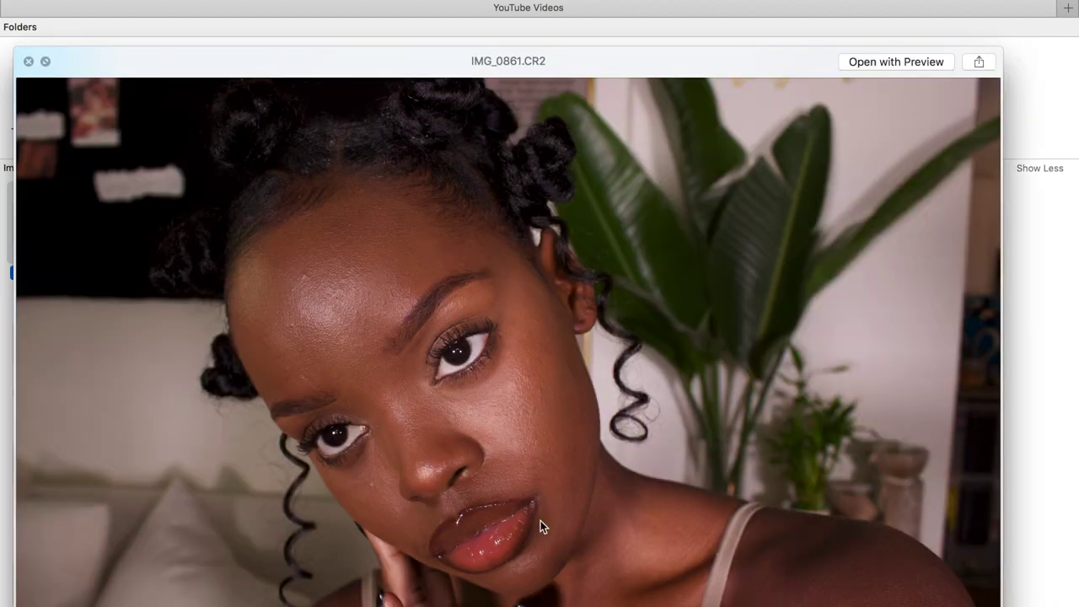
pyautogui.moveTo(214, 67); pyautogui.dragTo(209, 501)
pyautogui.click(425, 232)
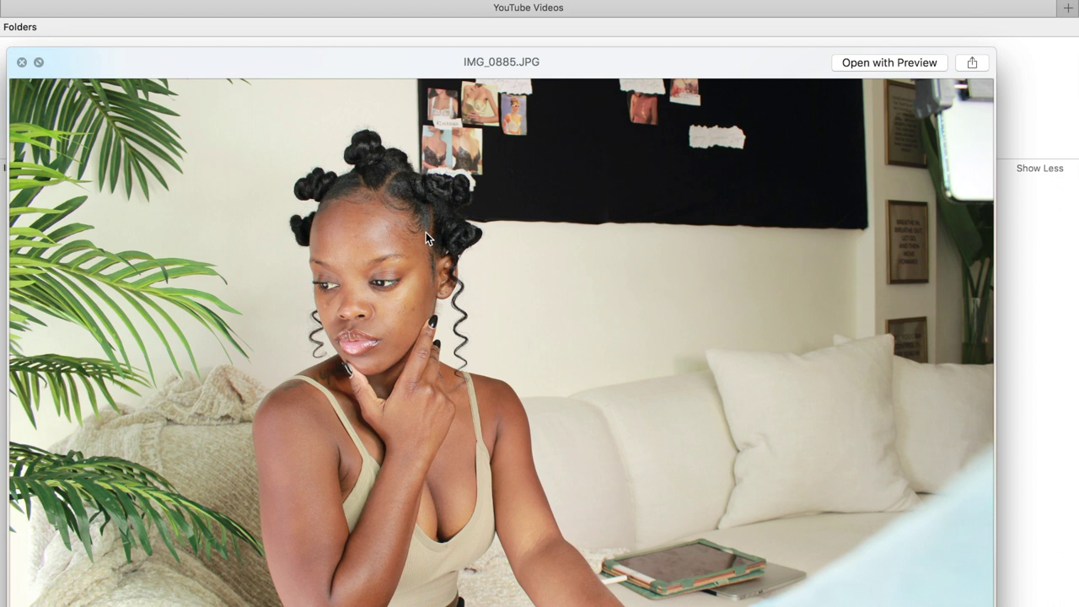
pyautogui.press('Right')
pyautogui.press('Right')
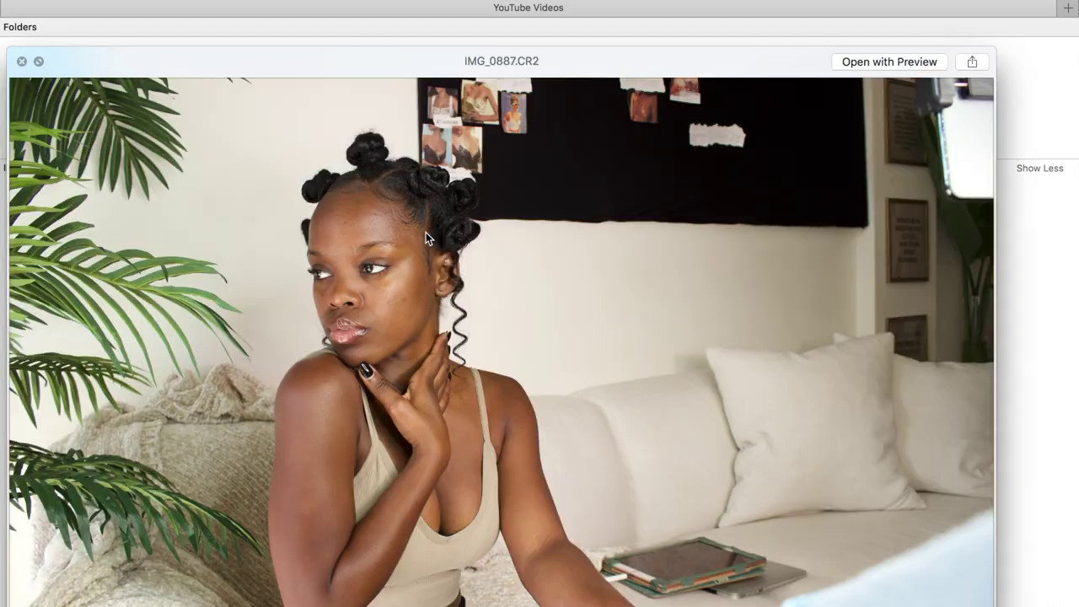
pyautogui.moveTo(425, 231); pyautogui.dragTo(438, 601)
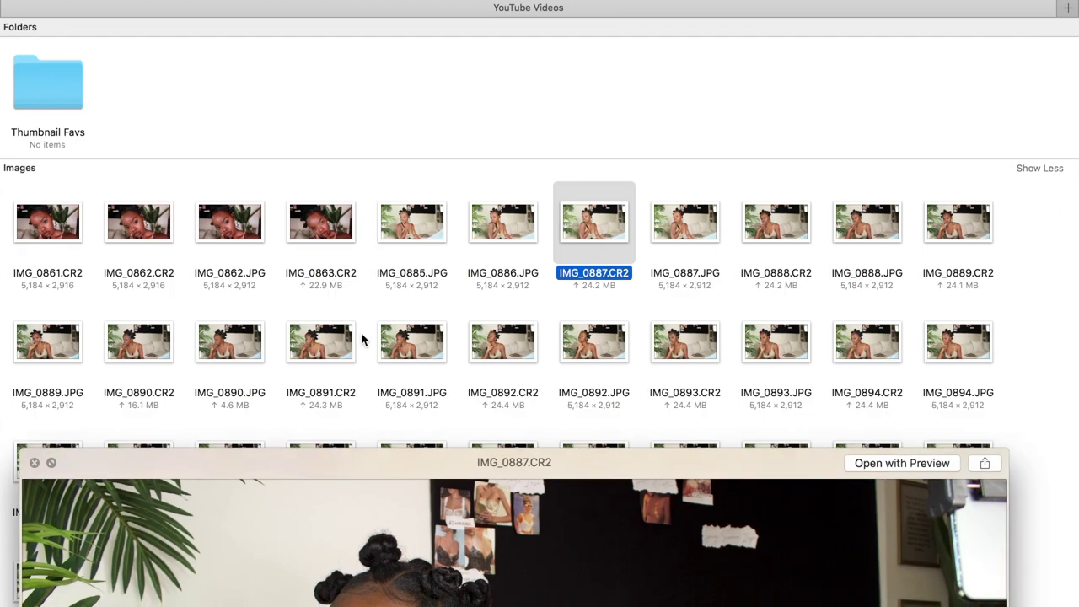
pyautogui.scroll(-1, 957, 358)
# Step: Preview IMG_0895.CR2 and IMG_0896.CR2 and move both into the Thumbnail Favs folder
pyautogui.click(63, 437)
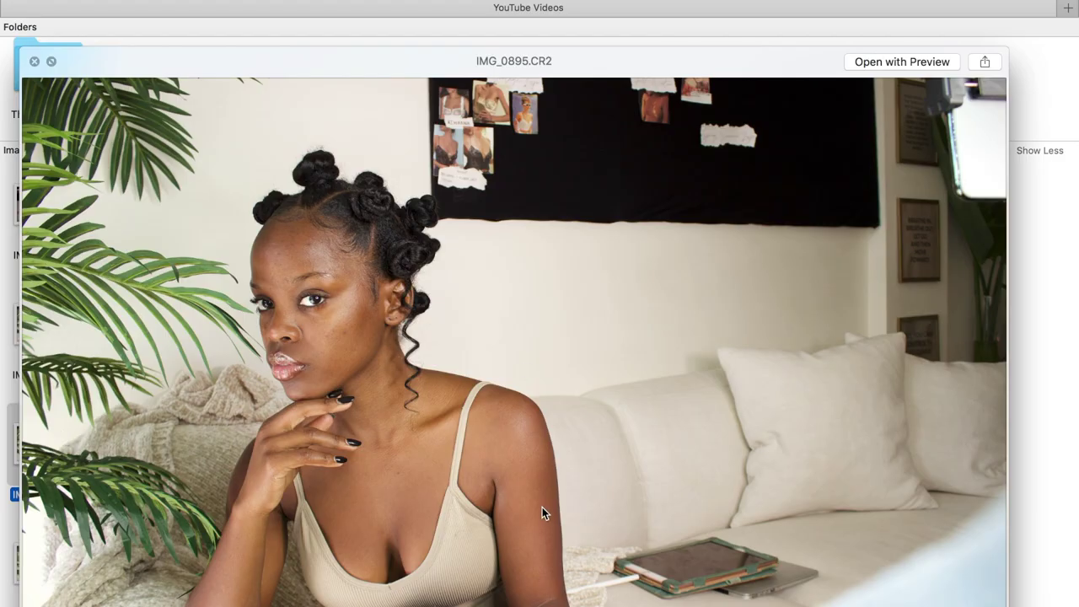
pyautogui.moveTo(555, 155); pyautogui.dragTo(948, 253)
pyautogui.moveTo(64, 439); pyautogui.dragTo(56, 83)
pyautogui.click(148, 442)
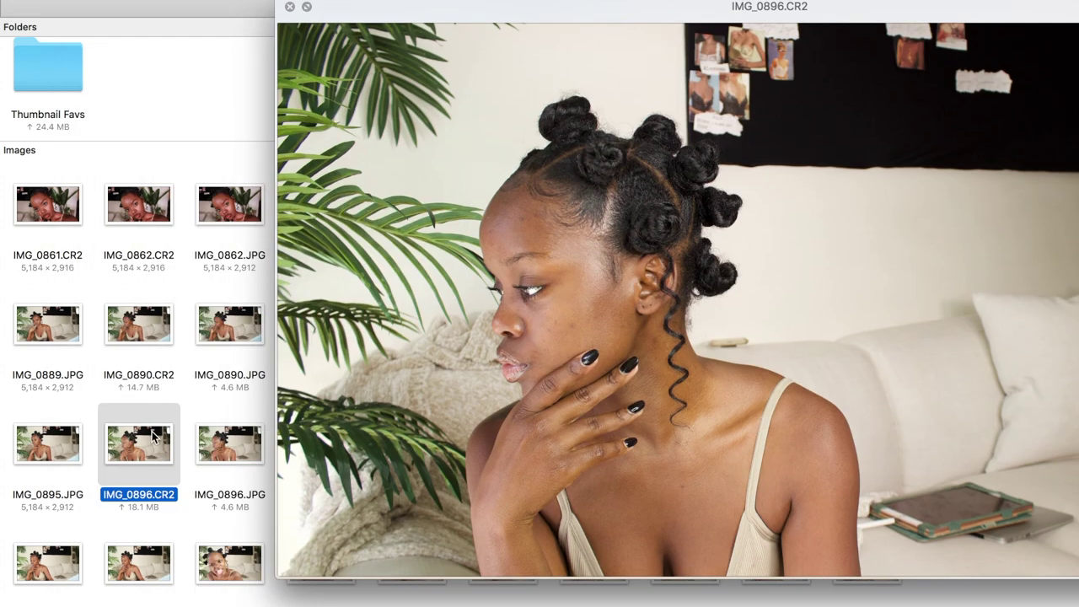
pyautogui.moveTo(139, 444); pyautogui.dragTo(48, 67)
# Step: Preview further shots and move IMG_0888.CR2 and IMG_0890.CR2 into the Thumbnail Favs folder
pyautogui.click(238, 455)
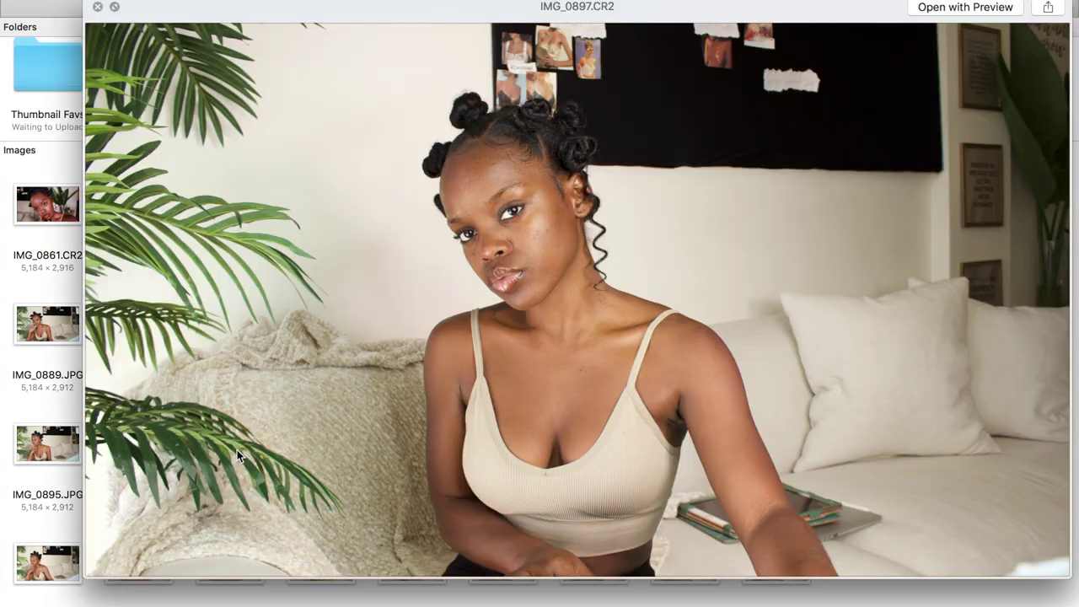
pyautogui.moveTo(509, 316); pyautogui.dragTo(510, 606)
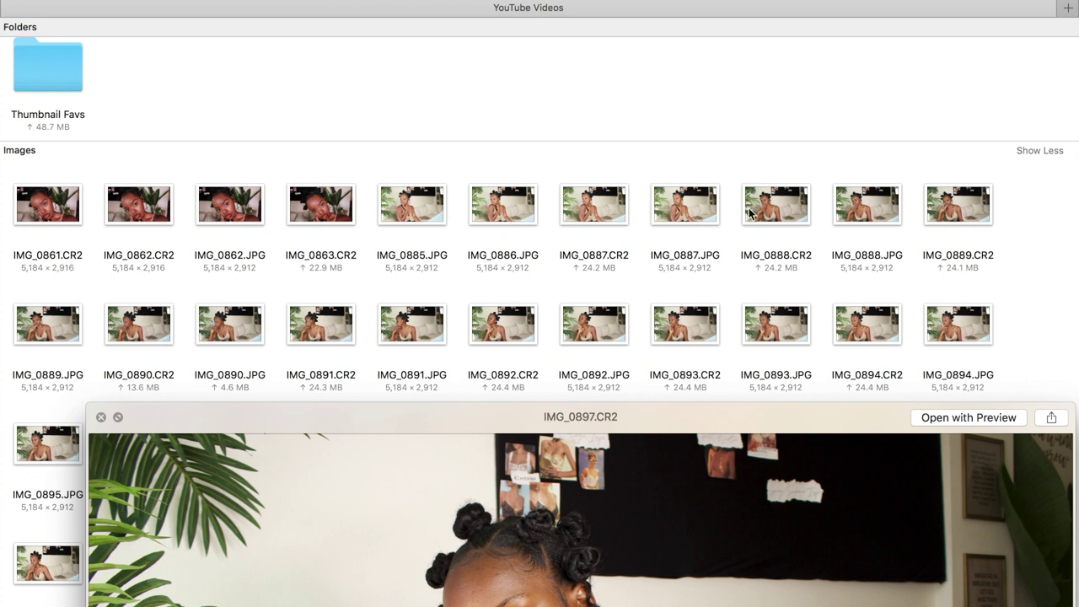
pyautogui.click(789, 202)
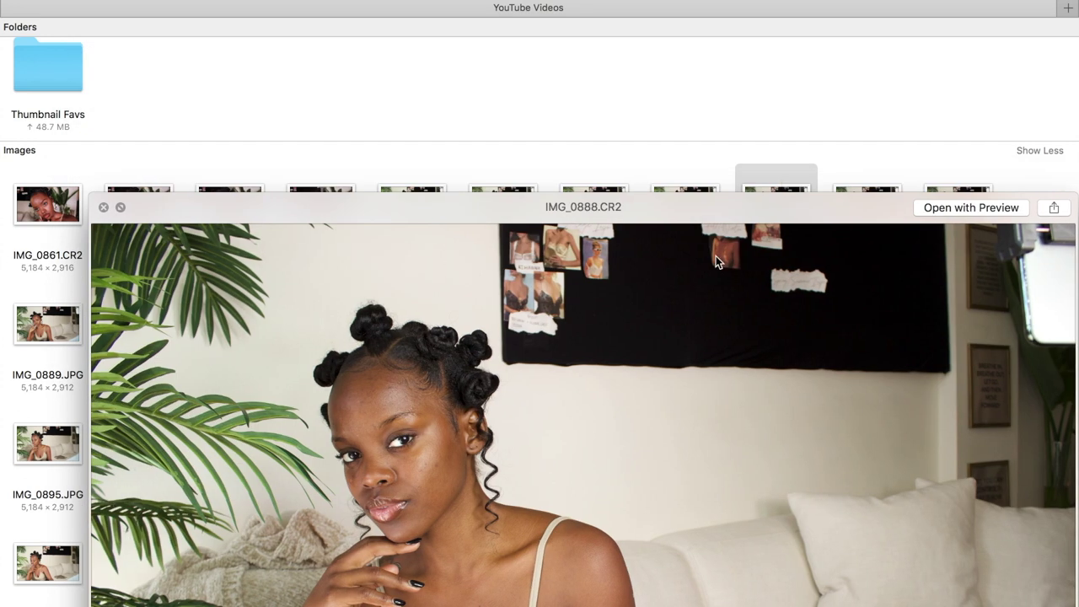
pyautogui.moveTo(773, 180); pyautogui.dragTo(49, 71)
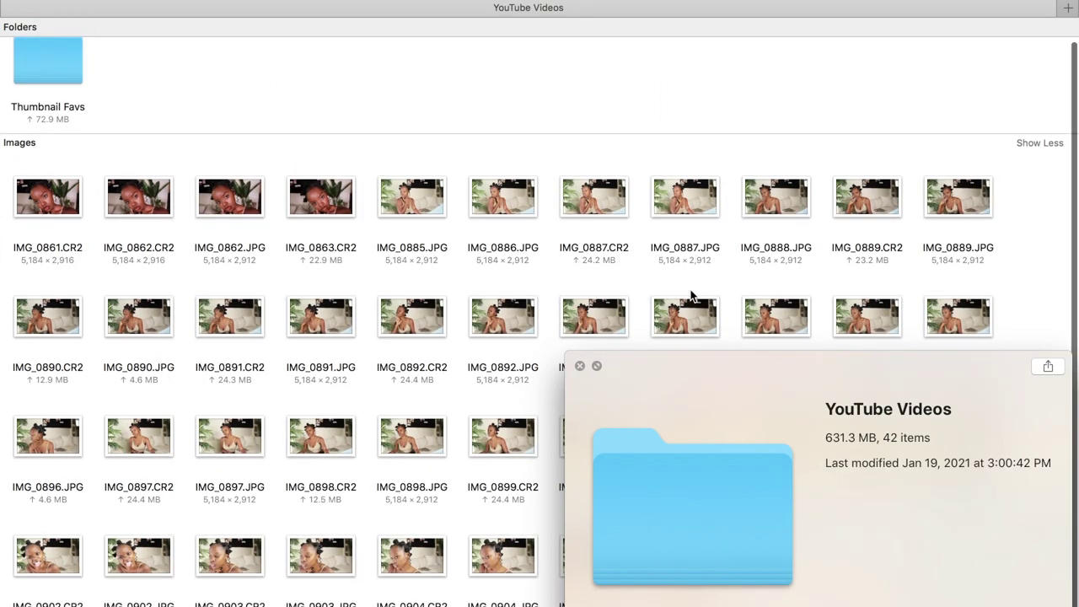
pyautogui.click(141, 327)
pyautogui.click(46, 328)
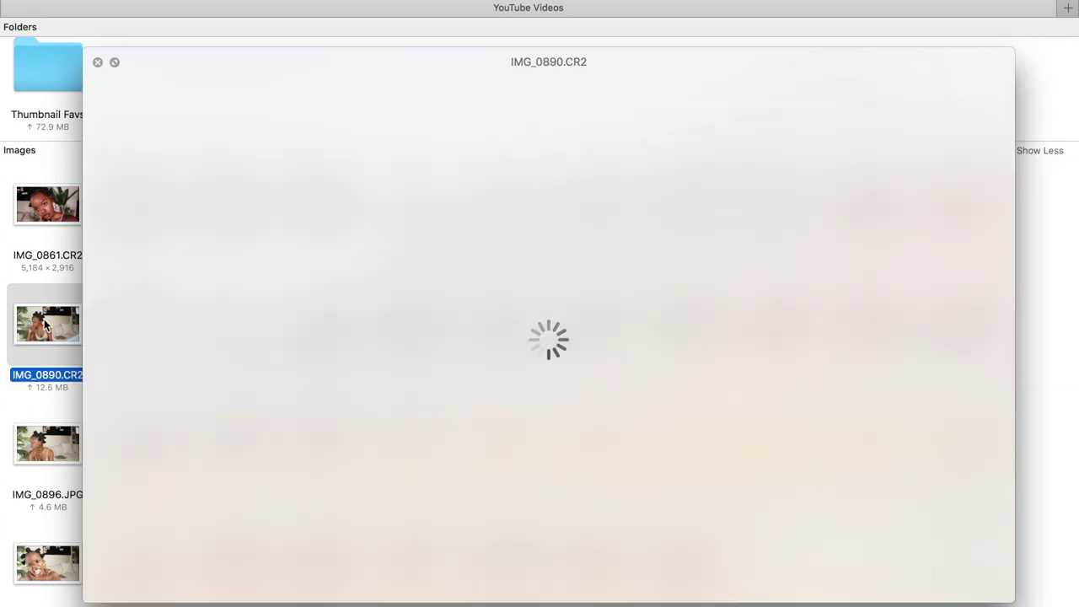
pyautogui.moveTo(46, 329); pyautogui.dragTo(48, 64)
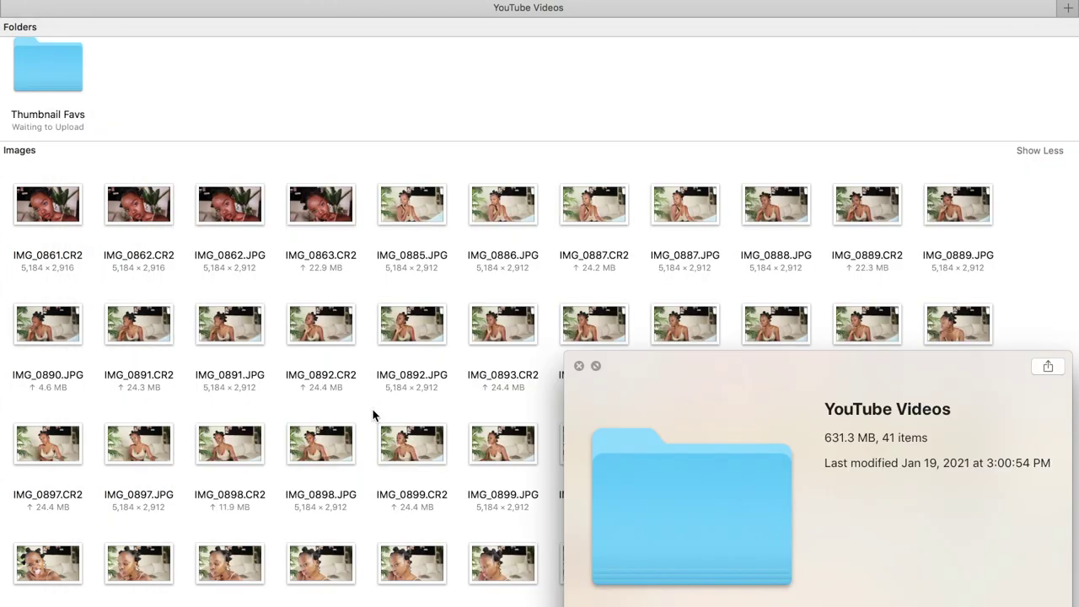
# Step: Preview IMG_0904.CR2, move it into the Thumbnail Favs folder, and close the preview
pyautogui.moveTo(767, 390); pyautogui.dragTo(769, 595)
pyautogui.click(352, 581)
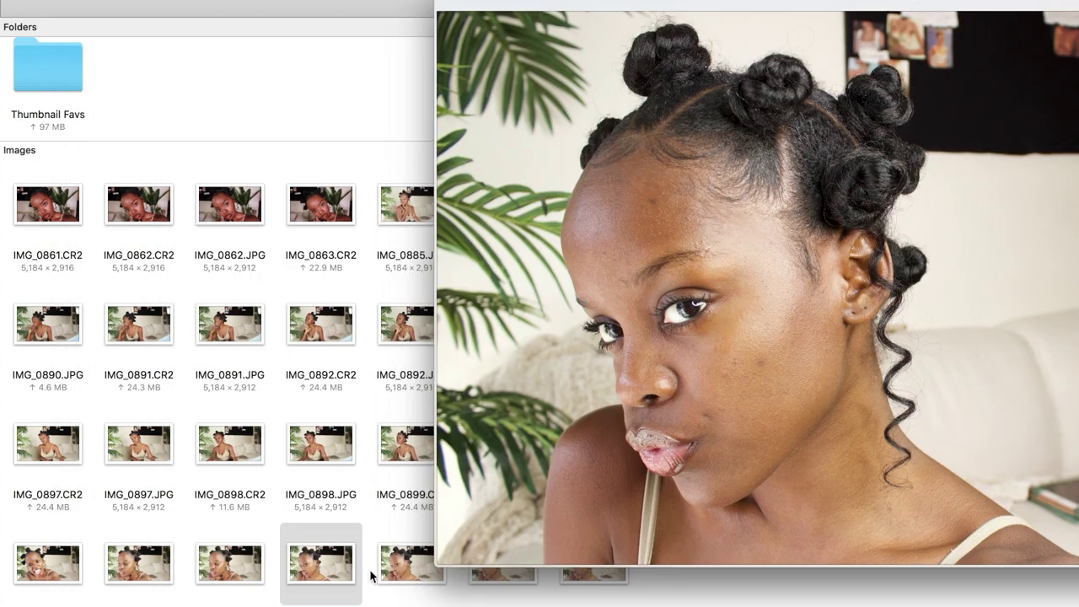
pyautogui.moveTo(369, 576); pyautogui.dragTo(48, 63)
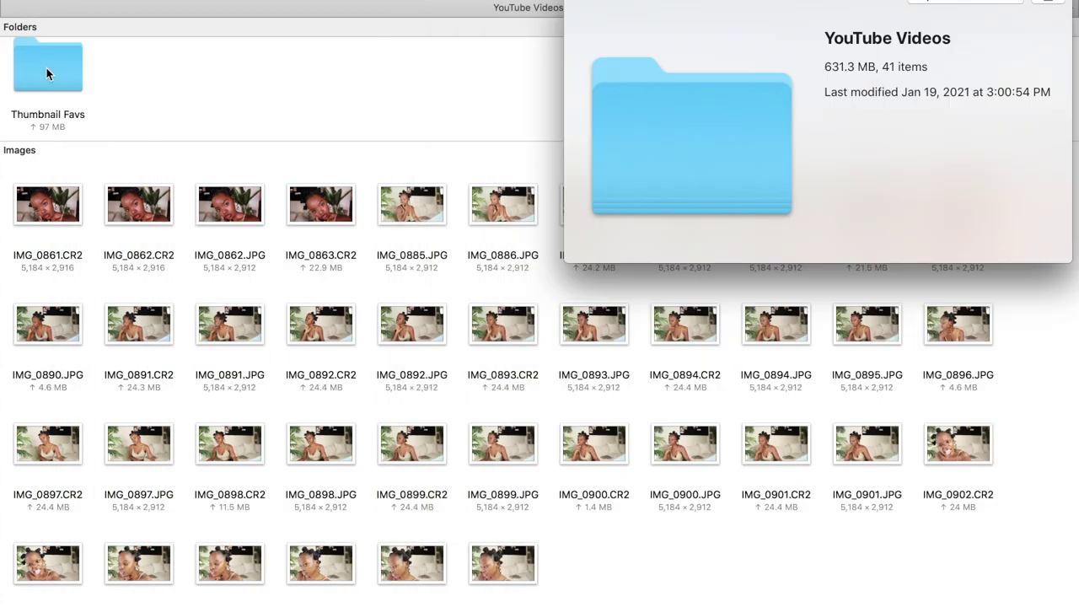
pyautogui.click(579, 3)
# Step: Share all the photos in the Thumbnail Favs folder to the iPad with AirDrop
pyautogui.moveTo(2, 174); pyautogui.dragTo(916, 152)
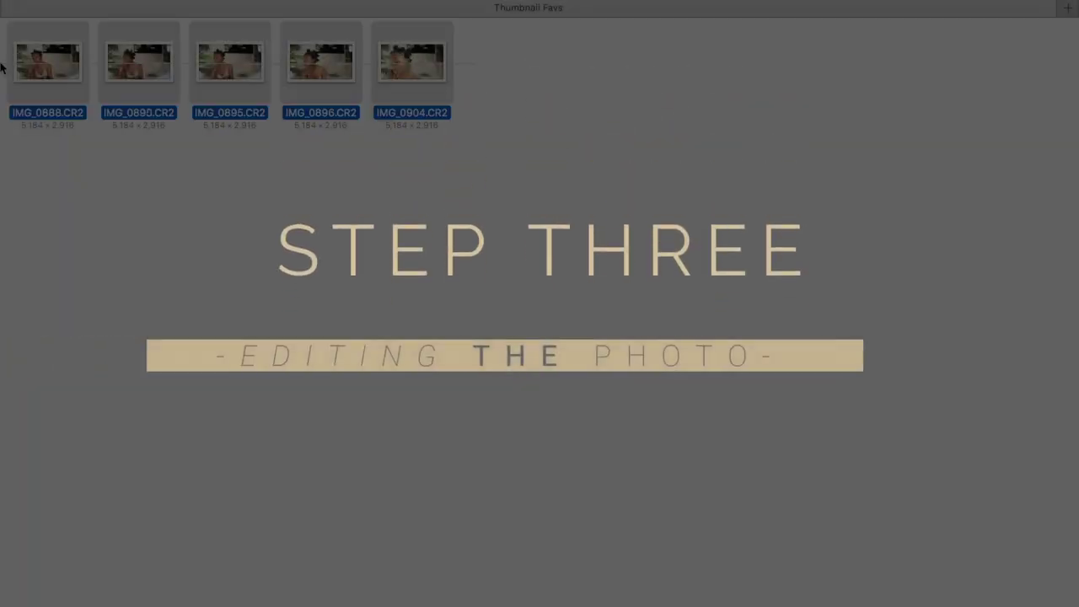
pyautogui.click(255, 1)
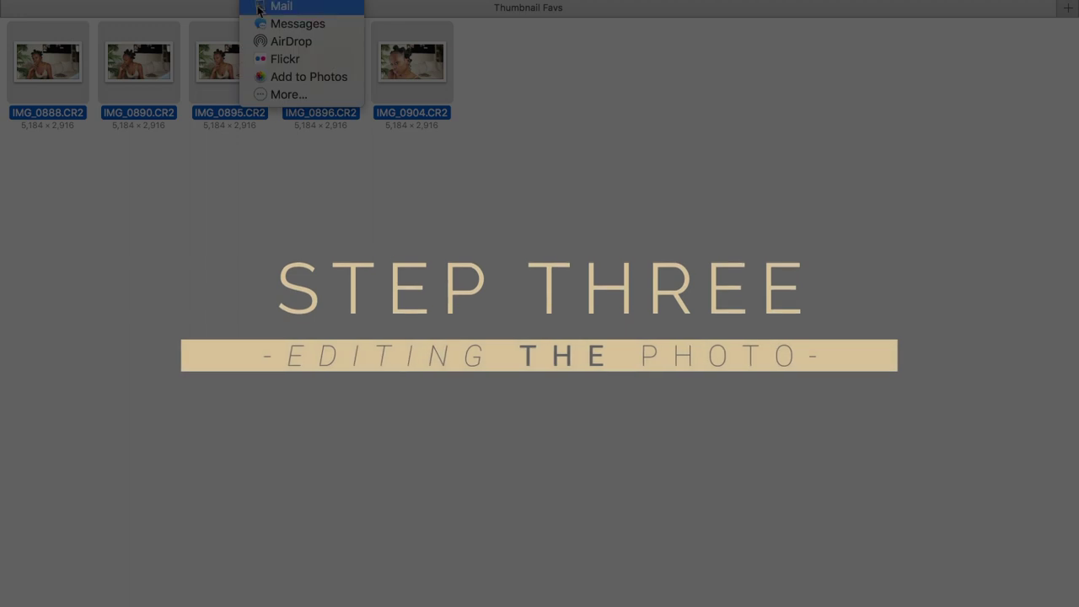
pyautogui.click(283, 42)
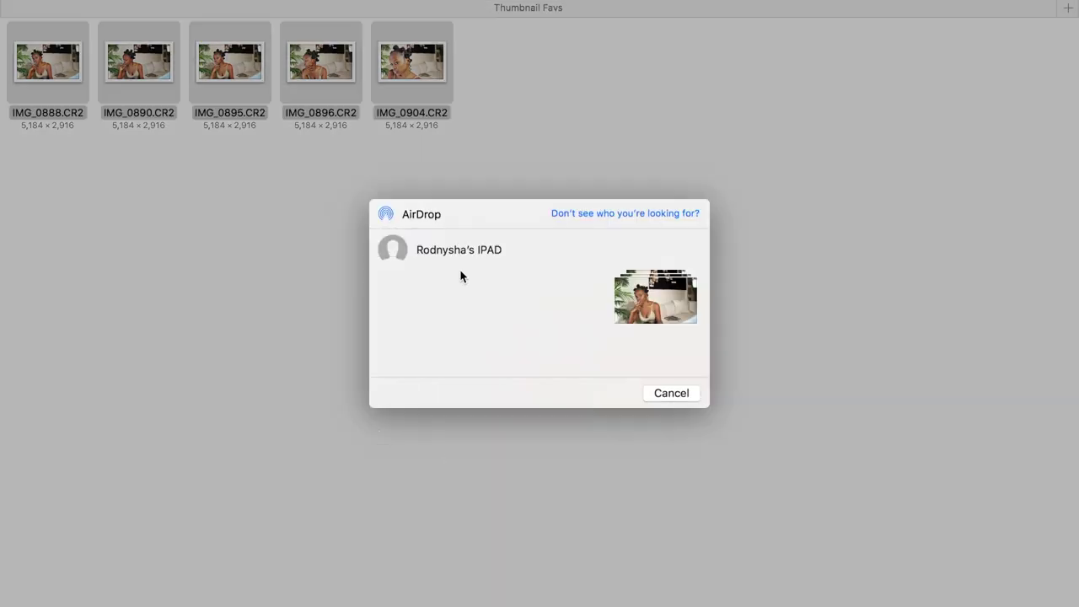
pyautogui.click(393, 249)
pyautogui.click(671, 389)
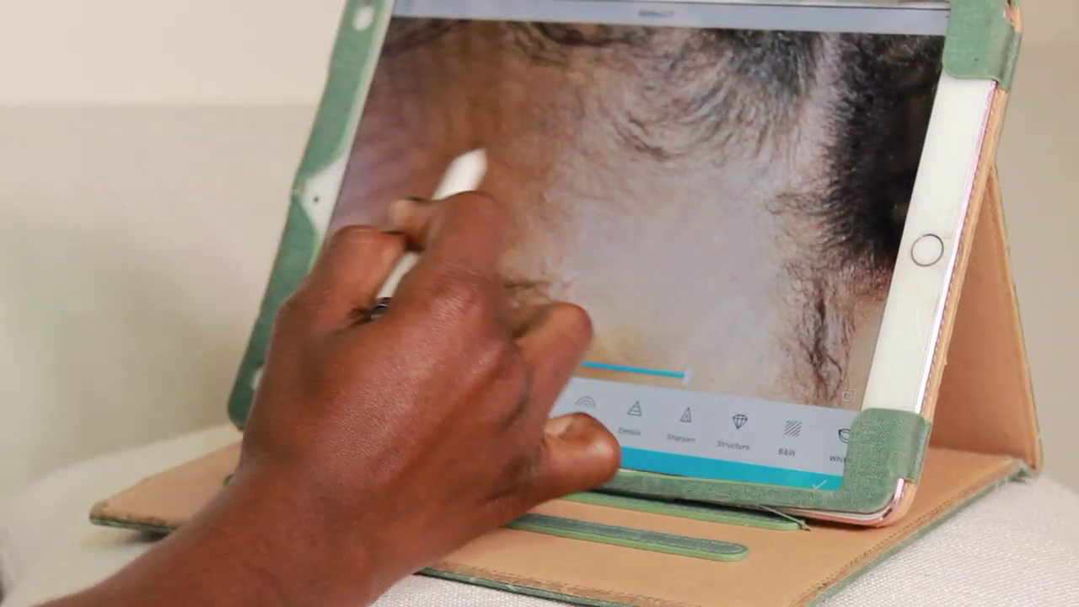
pyautogui.scroll(-5, 640, 211)
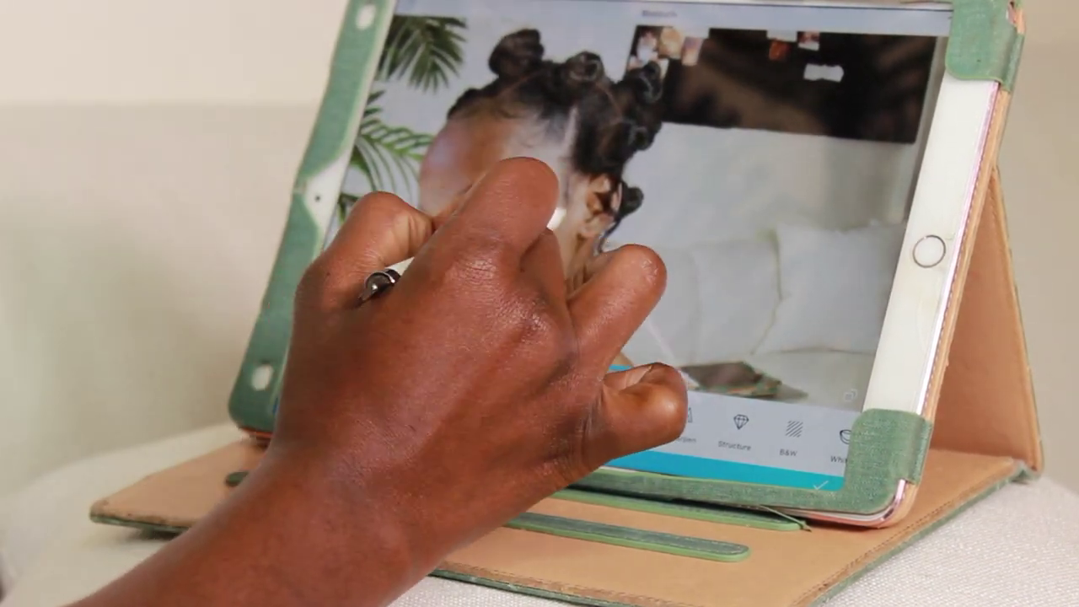
pyautogui.scroll(-5, 641, 211)
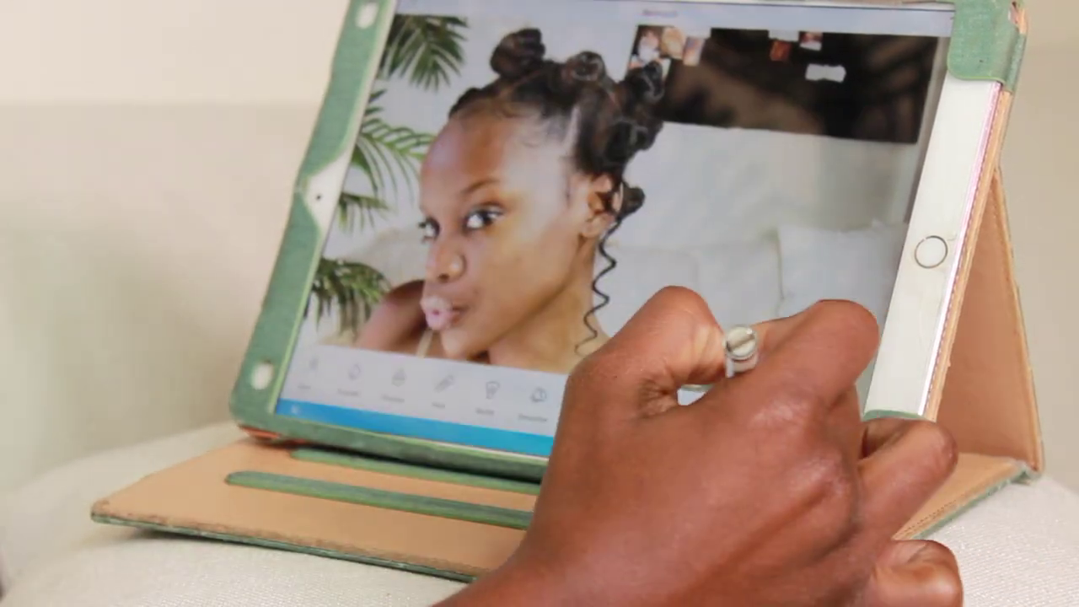
pyautogui.scroll(5, 455, 252)
pyautogui.scroll(-5, 590, 211)
pyautogui.scroll(5, 540, 211)
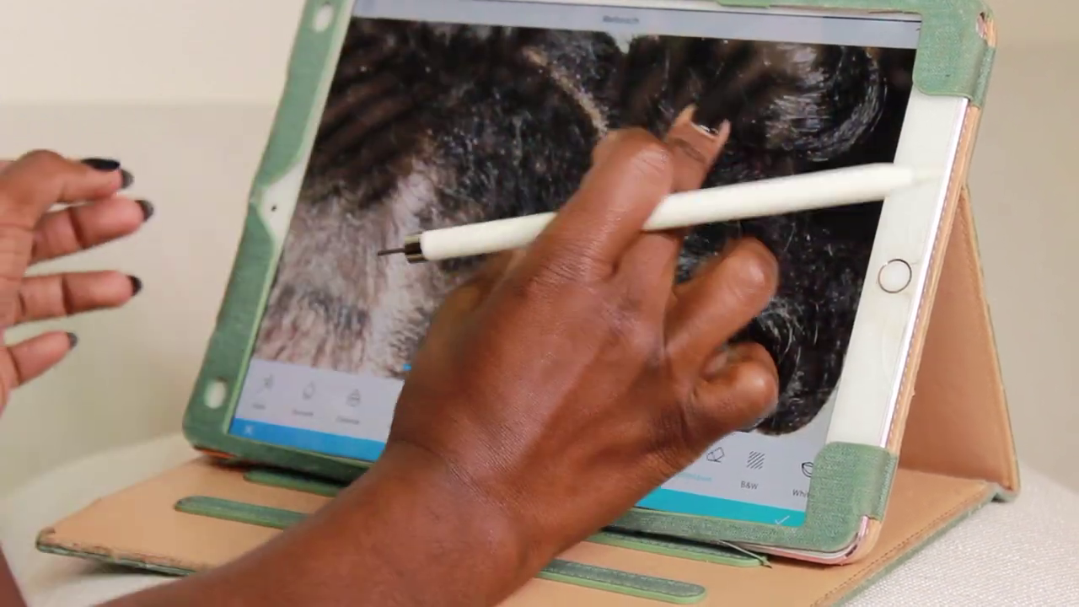
pyautogui.scroll(-5, 590, 211)
pyautogui.scroll(3, 590, 236)
pyautogui.scroll(5, 540, 168)
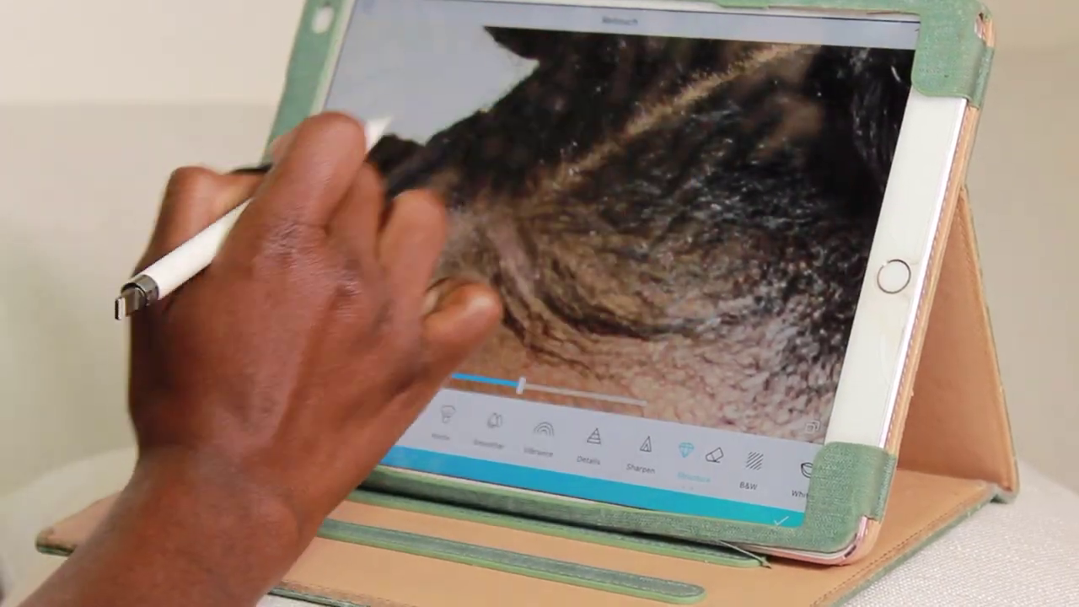
pyautogui.scroll(-5, 539, 185)
pyautogui.scroll(-5, 539, 210)
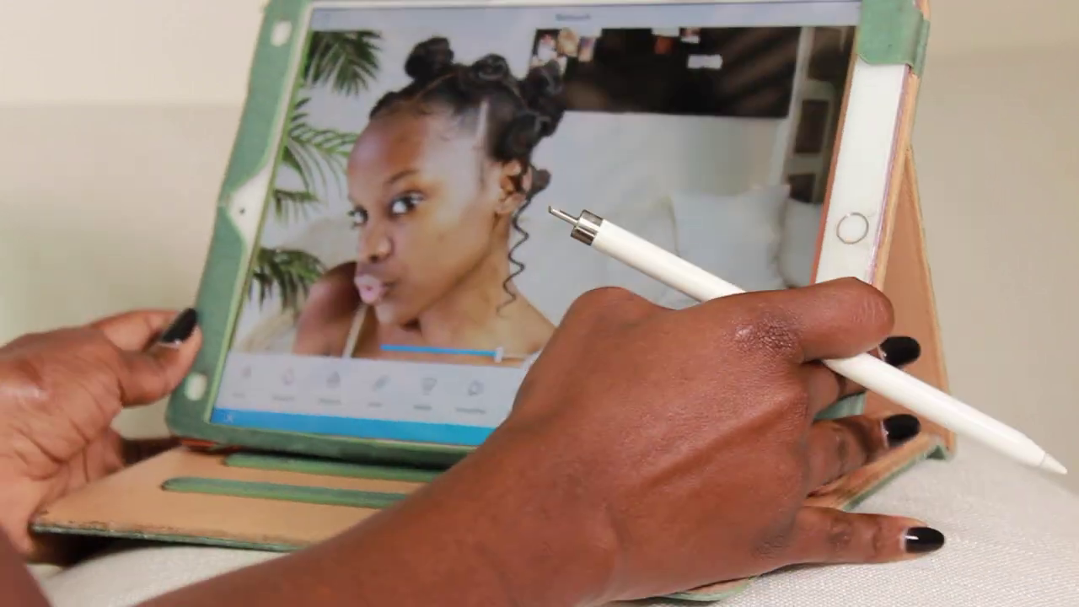
pyautogui.scroll(5, 505, 211)
pyautogui.scroll(-5, 472, 181)
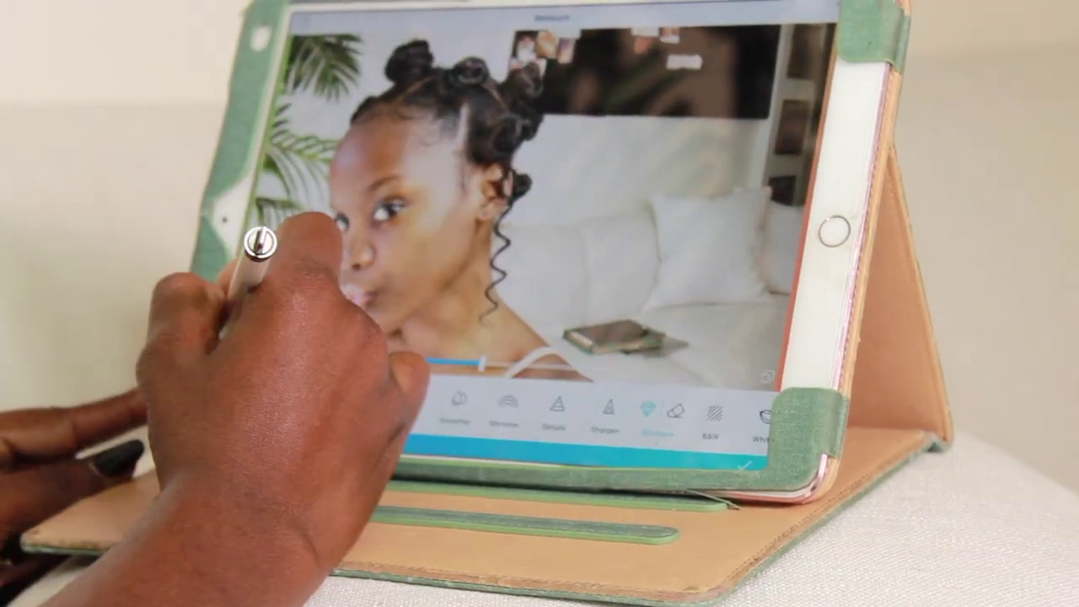
pyautogui.scroll(5, 433, 135)
pyautogui.scroll(-3, 405, 126)
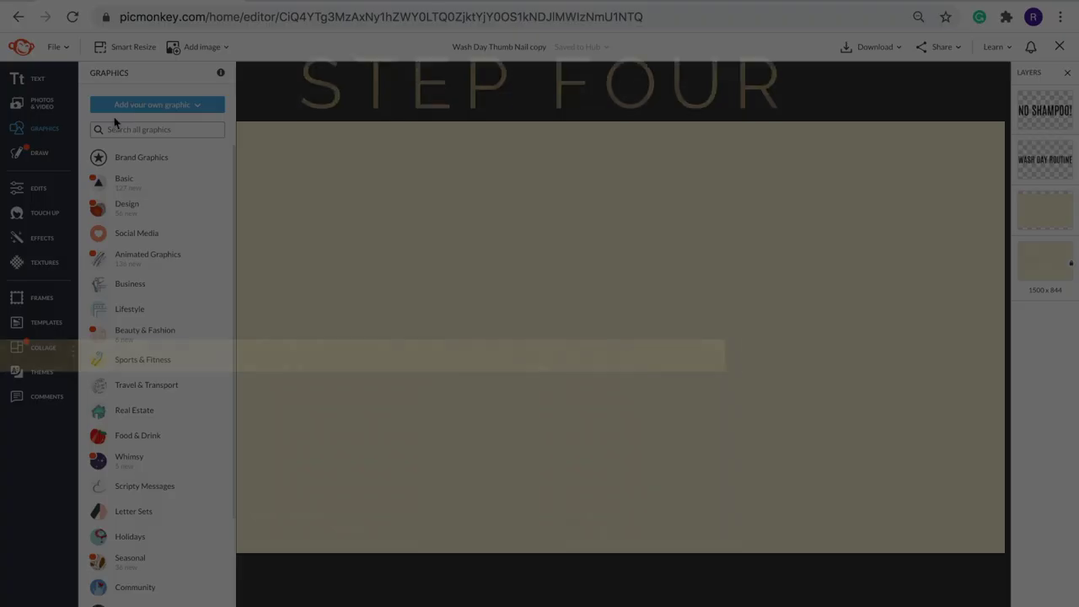
# Step: In PicMonkey, add the retouched portrait photo from the computer to the Wash Day Thumb Nail copy design
pyautogui.click(150, 106)
pyautogui.click(175, 149)
pyautogui.doubleClick(181, 48)
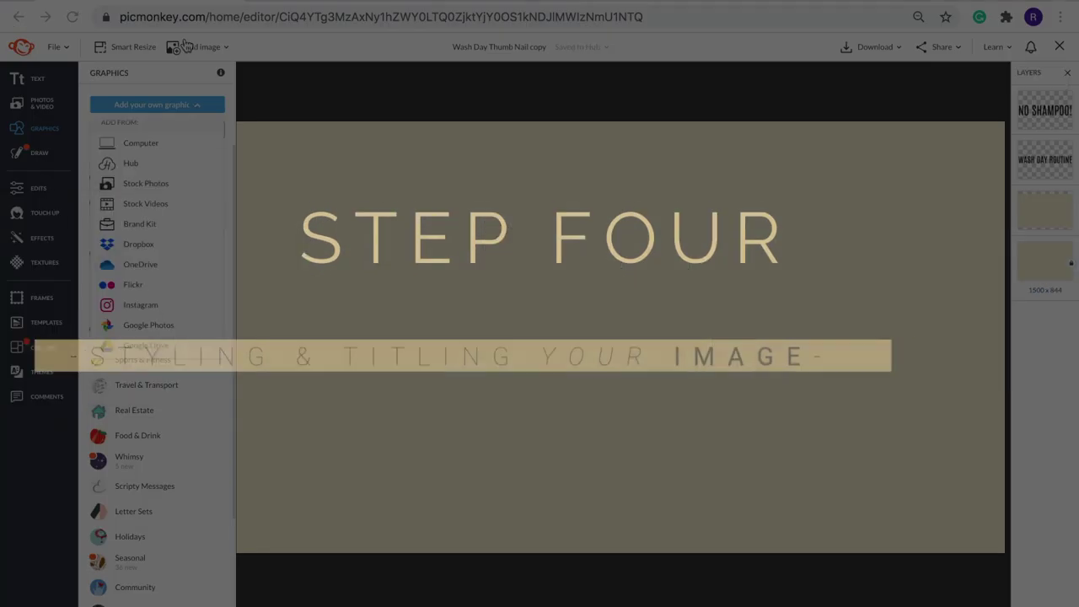
# Step: Scale and position the portrait photo so it spans the full width of the canvas
pyautogui.moveTo(564, 410); pyautogui.dragTo(517, 408)
pyautogui.click(999, 74)
pyautogui.moveTo(961, 166); pyautogui.dragTo(978, 167)
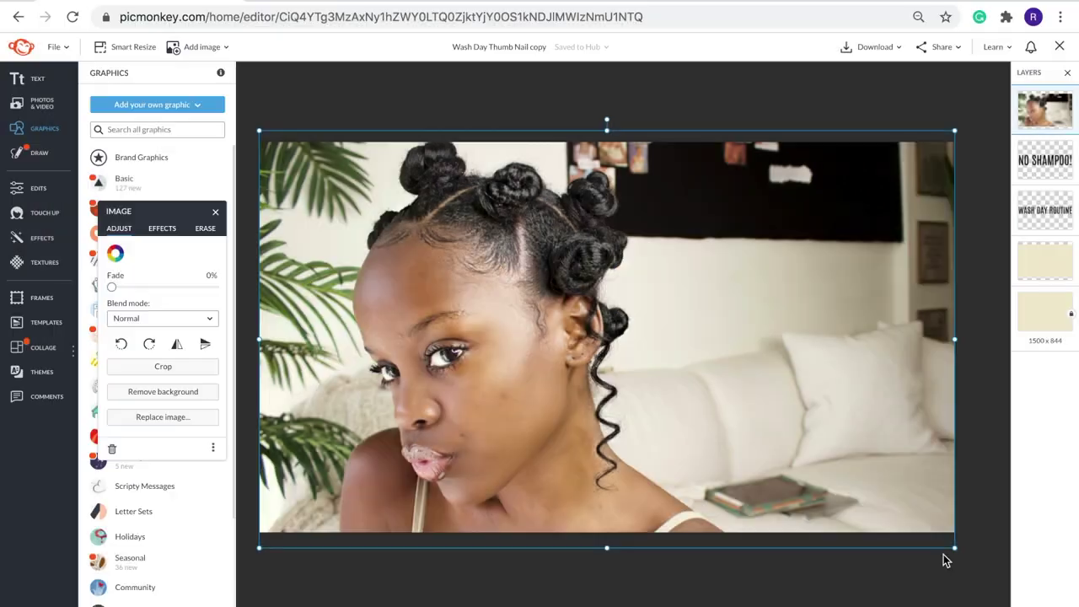
pyautogui.click(963, 553)
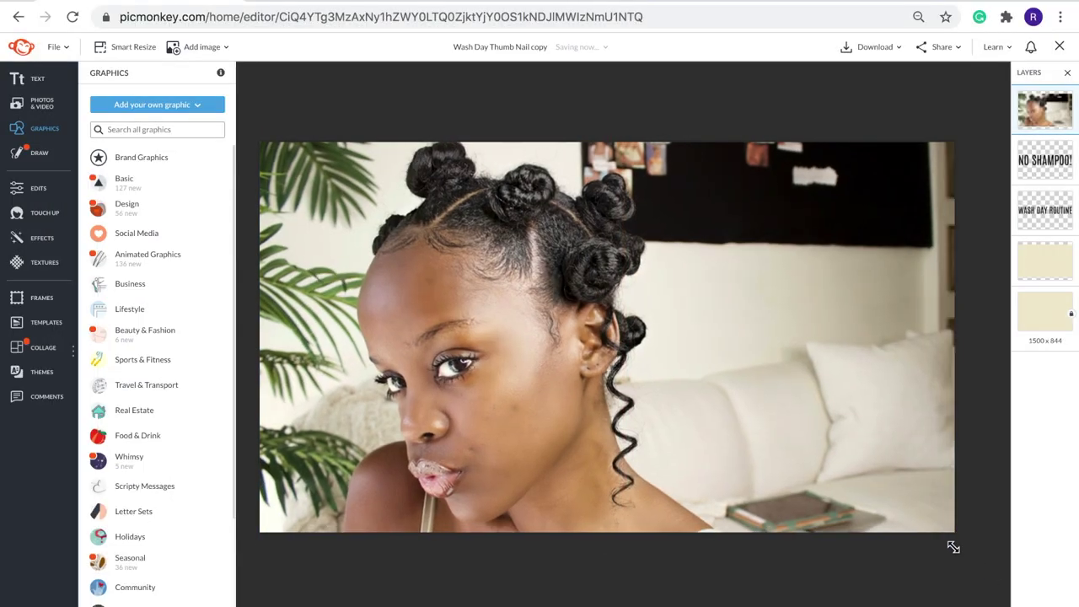
pyautogui.moveTo(953, 547); pyautogui.dragTo(956, 549)
pyautogui.moveTo(748, 463)
pyautogui.mouseDown()
pyautogui.moveTo(727, 460)
pyautogui.moveTo(752, 458)
pyautogui.mouseUp()
# Step: Erase the portrait's room background behind the head and shoulder, and crop away the photo's outer part on that side
pyautogui.click(211, 229)
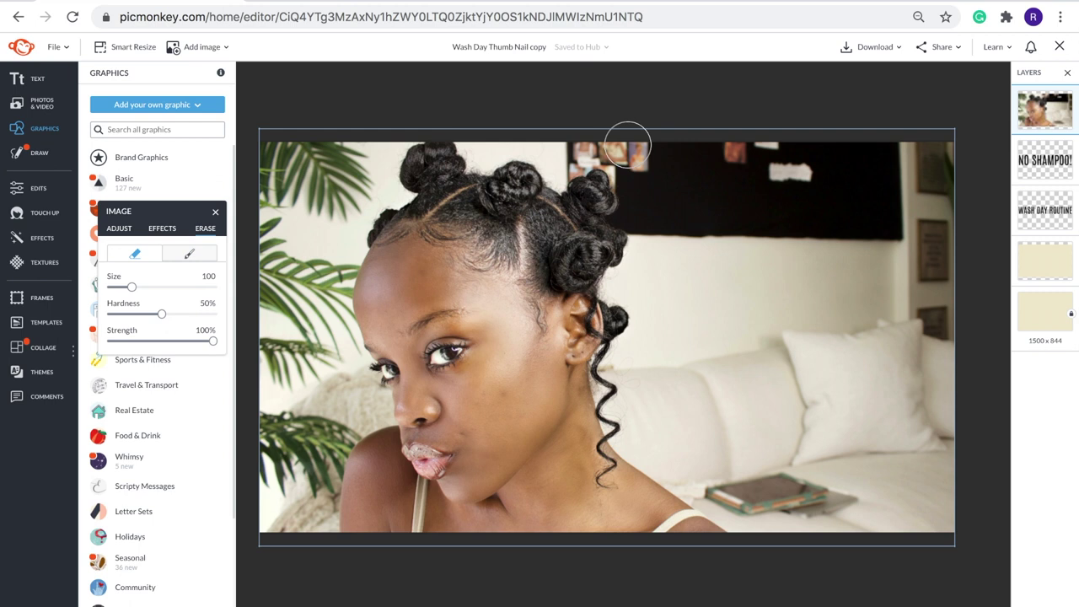
pyautogui.moveTo(627, 145)
pyautogui.mouseDown()
pyautogui.moveTo(674, 206)
pyautogui.moveTo(796, 552)
pyautogui.mouseUp()
pyautogui.click(119, 229)
pyautogui.click(163, 367)
pyautogui.moveTo(954, 340); pyautogui.dragTo(755, 356)
pyautogui.press('Return')
pyautogui.click(205, 228)
pyautogui.moveTo(676, 143)
pyautogui.mouseDown()
pyautogui.moveTo(722, 210)
pyautogui.moveTo(761, 436)
pyautogui.moveTo(758, 422)
pyautogui.mouseUp()
# Step: Remove the portrait's background and paint the palm leaves and sofa in front of the face back in at brush size 220
pyautogui.click(119, 228)
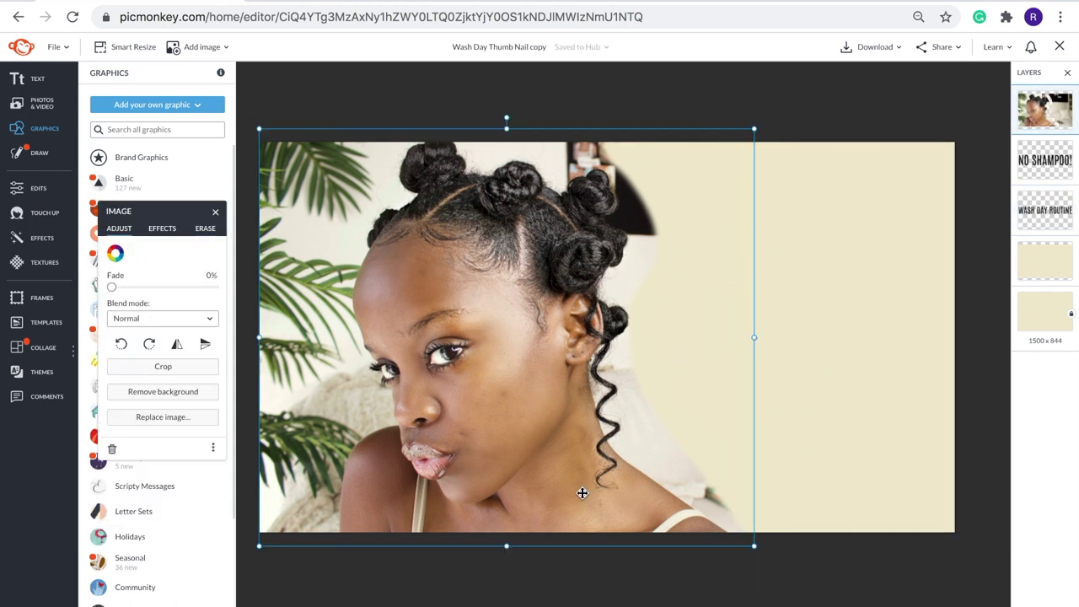
pyautogui.click(200, 391)
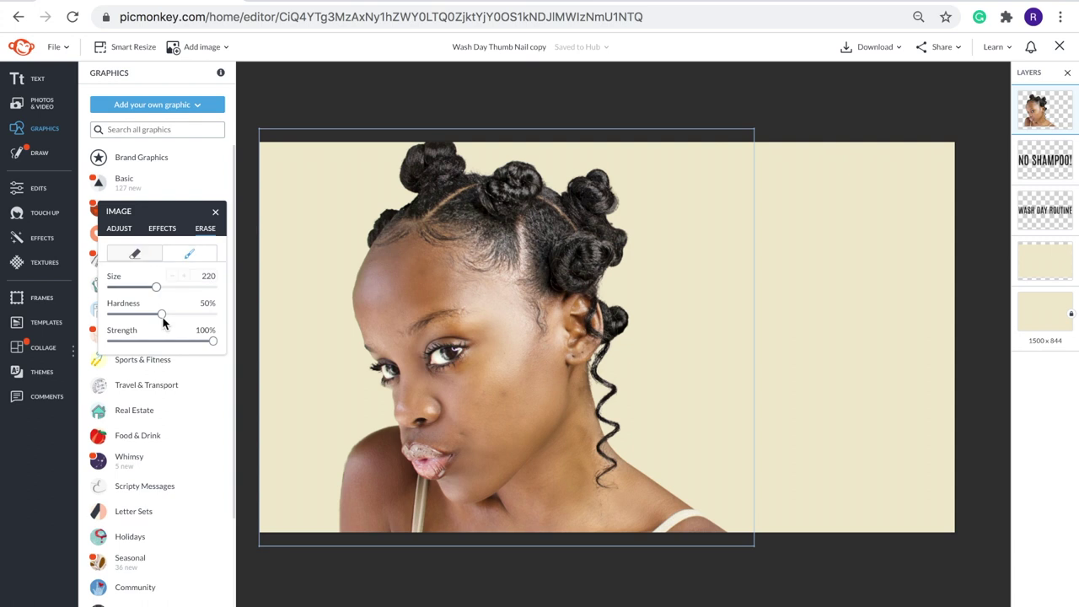
pyautogui.moveTo(261, 165); pyautogui.dragTo(349, 518)
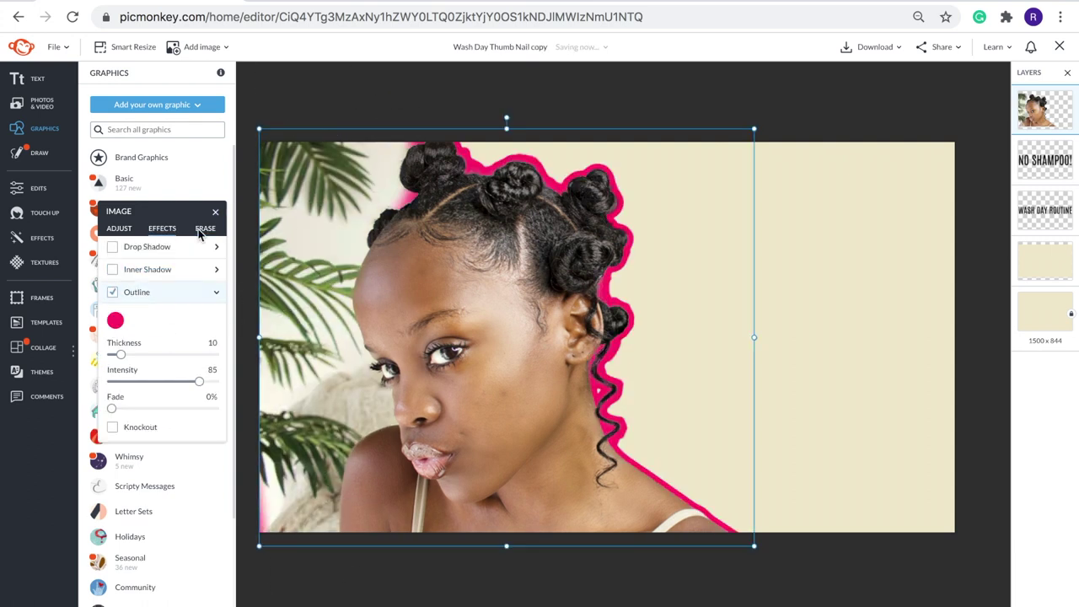
# Step: Clean up the stray pink outline remnants around the palm leaves along the portrait's outer edge
pyautogui.click(181, 258)
pyautogui.moveTo(396, 218)
pyautogui.mouseDown()
pyautogui.moveTo(380, 146)
pyautogui.moveTo(330, 199)
pyautogui.mouseUp()
pyautogui.moveTo(268, 481); pyautogui.dragTo(284, 585)
pyautogui.click(161, 229)
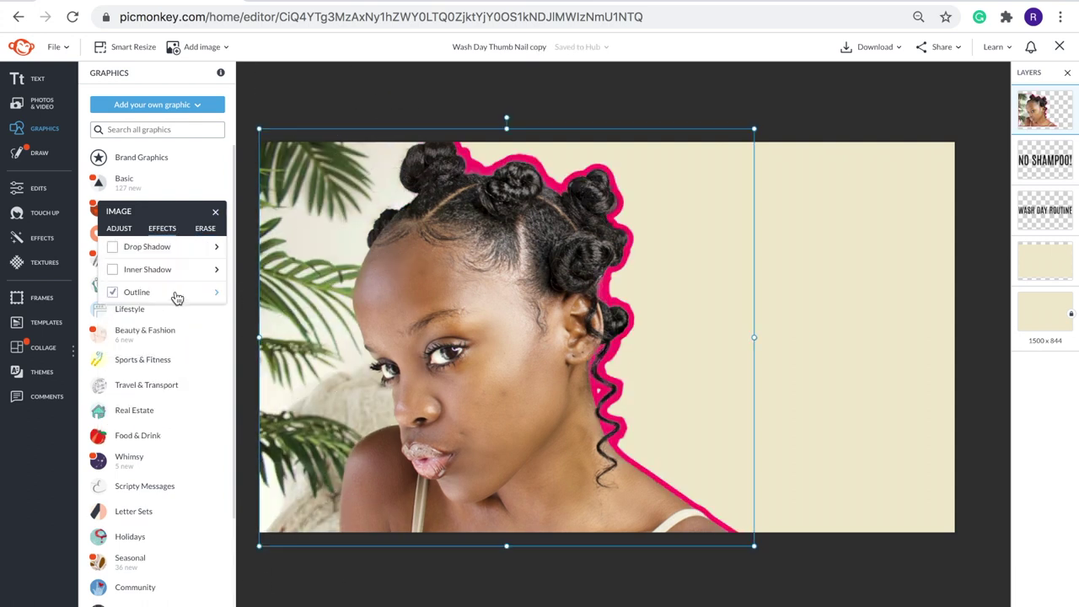
# Step: Try a thinner white (#ffffff) outline around the portrait cutout
pyautogui.click(139, 291)
pyautogui.moveTo(121, 355); pyautogui.dragTo(116, 355)
pyautogui.click(110, 321)
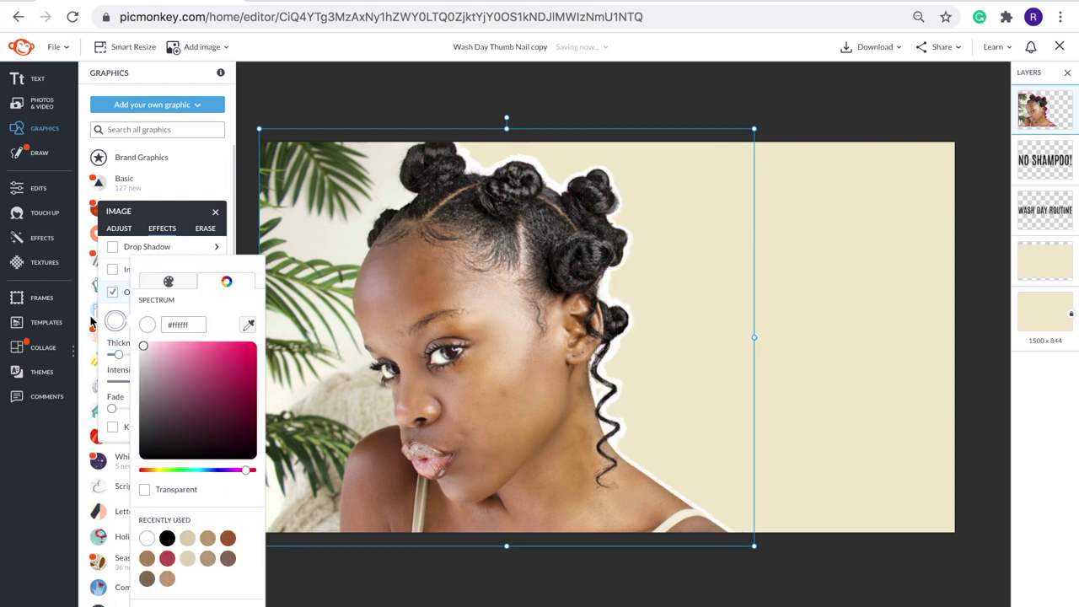
pyautogui.click(767, 581)
pyautogui.click(776, 579)
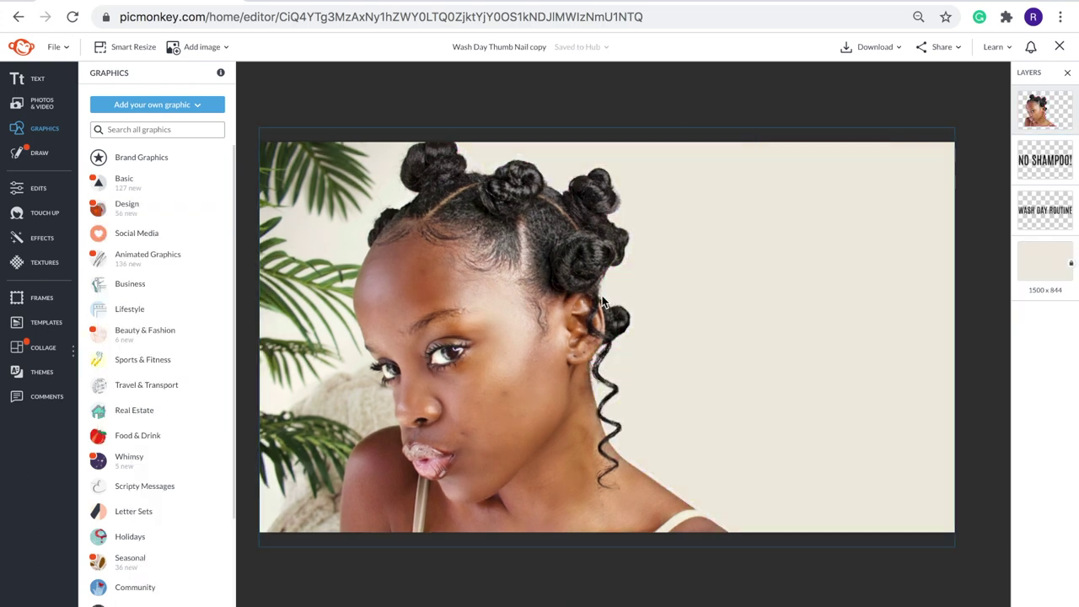
# Step: Add the close-up photo of the face and curly hair strand from the computer and shrink it over the empty upper-right canvas area
pyautogui.click(158, 104)
pyautogui.click(158, 143)
pyautogui.click(291, 36)
pyautogui.click(1038, 382)
pyautogui.moveTo(1005, 134); pyautogui.dragTo(546, 366)
pyautogui.moveTo(456, 457); pyautogui.dragTo(816, 233)
# Step: Crop the inset photo and fit it into the upper-right area of the canvas with a small margin
pyautogui.click(173, 257)
pyautogui.moveTo(666, 244); pyautogui.dragTo(676, 242)
pyautogui.click(205, 260)
pyautogui.moveTo(925, 168); pyautogui.dragTo(955, 150)
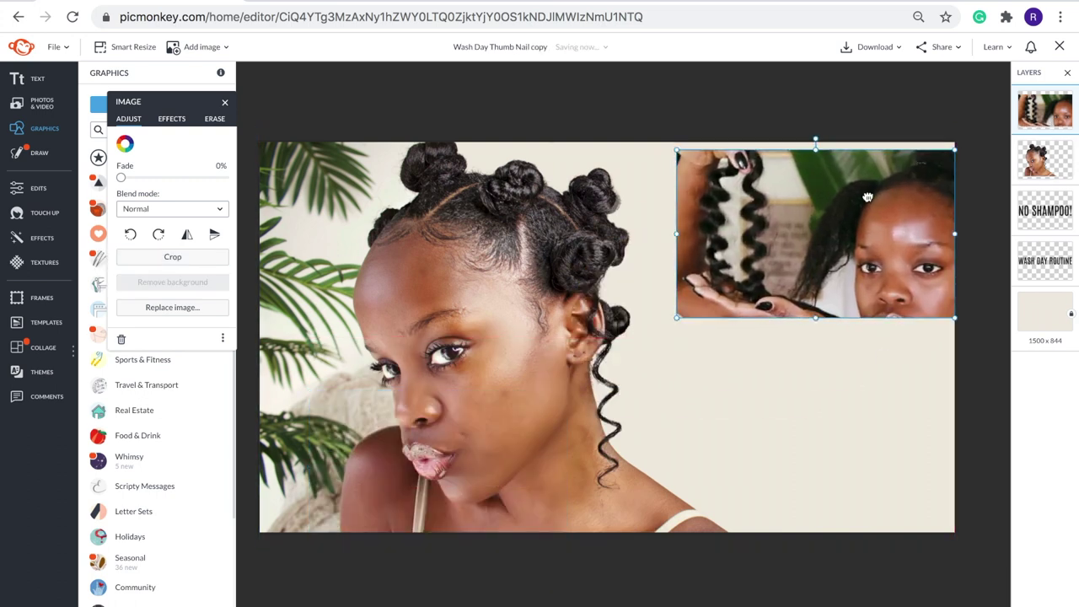
pyautogui.moveTo(867, 197); pyautogui.dragTo(849, 205)
pyautogui.moveTo(171, 305); pyautogui.dragTo(753, 427)
# Step: Add a pale green dry brush stroke graphic, small and tilted, over the inset photo's lower-left corner
pyautogui.click(133, 184)
pyautogui.click(91, 73)
pyautogui.click(127, 207)
pyautogui.scroll(-15, 145, 337)
pyautogui.scroll(-15, 144, 337)
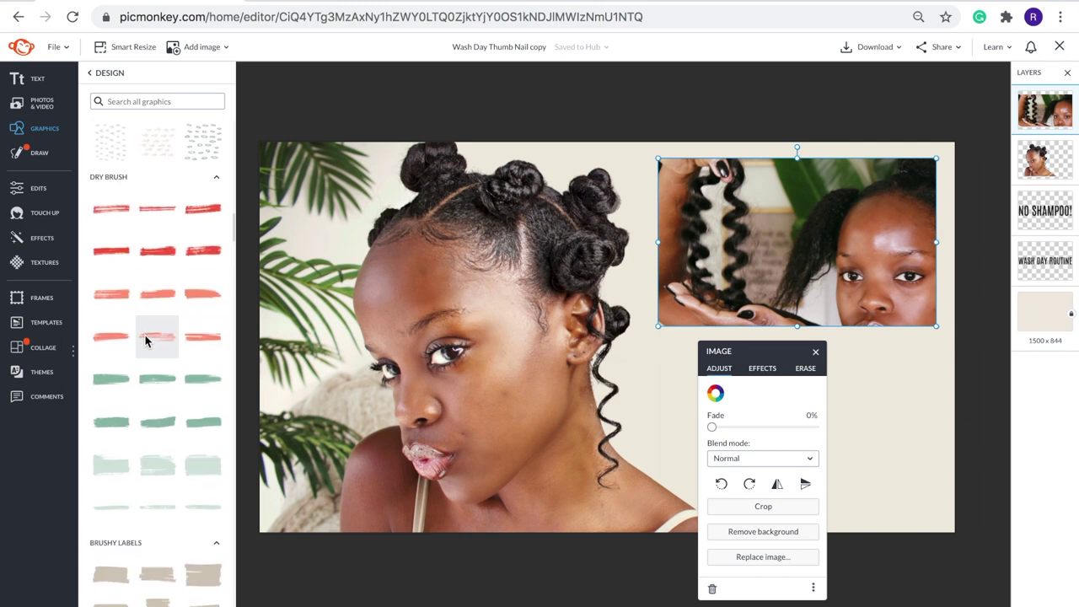
pyautogui.scroll(-3, 145, 339)
pyautogui.click(161, 288)
pyautogui.moveTo(652, 329)
pyautogui.mouseDown()
pyautogui.moveTo(669, 340)
pyautogui.moveTo(674, 324)
pyautogui.mouseUp()
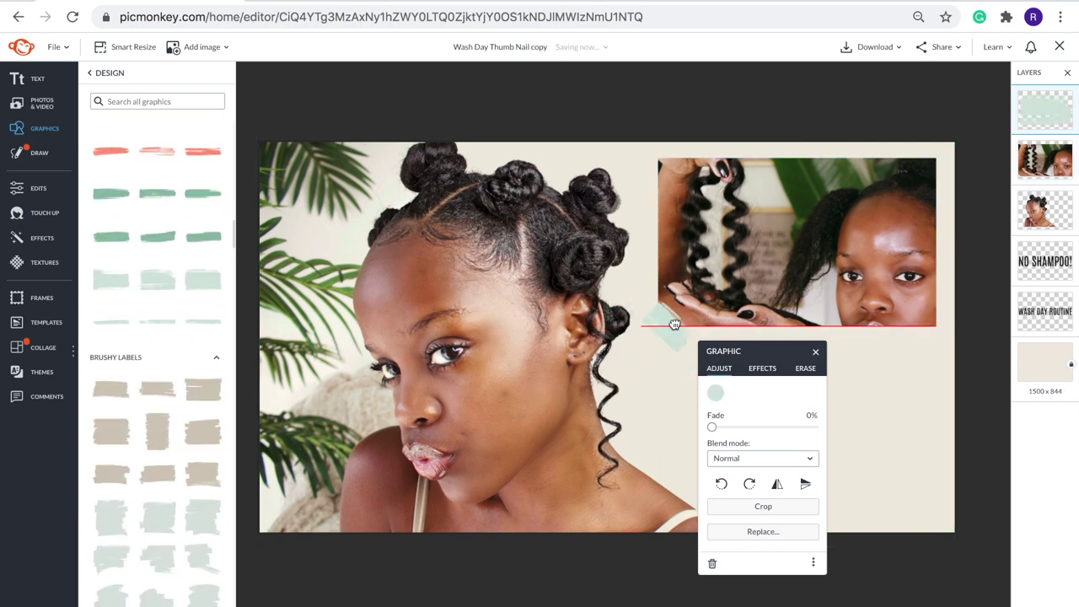
# Step: Recolour the brush stroke black and give it a drop shadow
pyautogui.click(715, 392)
pyautogui.click(788, 536)
pyautogui.click(510, 357)
pyautogui.moveTo(794, 356); pyautogui.dragTo(546, 310)
pyautogui.click(513, 323)
pyautogui.click(513, 346)
pyautogui.click(713, 360)
# Step: Duplicate the black brush stroke so another one sits on the inset photo's upper-right corner
pyautogui.click(668, 328)
pyautogui.moveTo(672, 352)
pyautogui.mouseDown()
pyautogui.moveTo(671, 339)
pyautogui.moveTo(935, 162)
pyautogui.mouseUp()
pyautogui.press('super+c')
pyautogui.press('super+v')
pyautogui.click(787, 406)
# Step: Apply a drop shadow to the inset photo
pyautogui.click(759, 261)
pyautogui.click(513, 323)
pyautogui.click(510, 344)
pyautogui.click(787, 406)
# Step: Copy the lower-left brush stroke and place the copies on the inset photo's remaining corners
pyautogui.click(665, 321)
pyautogui.press('super+c')
pyautogui.press('super+v')
pyautogui.moveTo(674, 324); pyautogui.dragTo(660, 171)
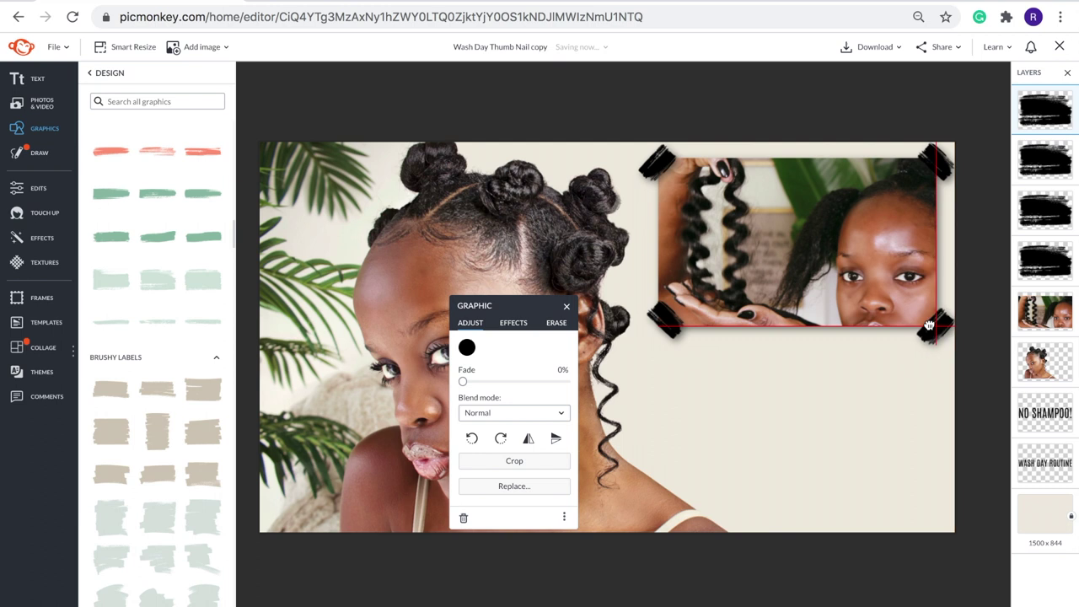
# Step: Enlarge the inset photo and realign it with the brush strokes so they still cover its corners
pyautogui.click(766, 339)
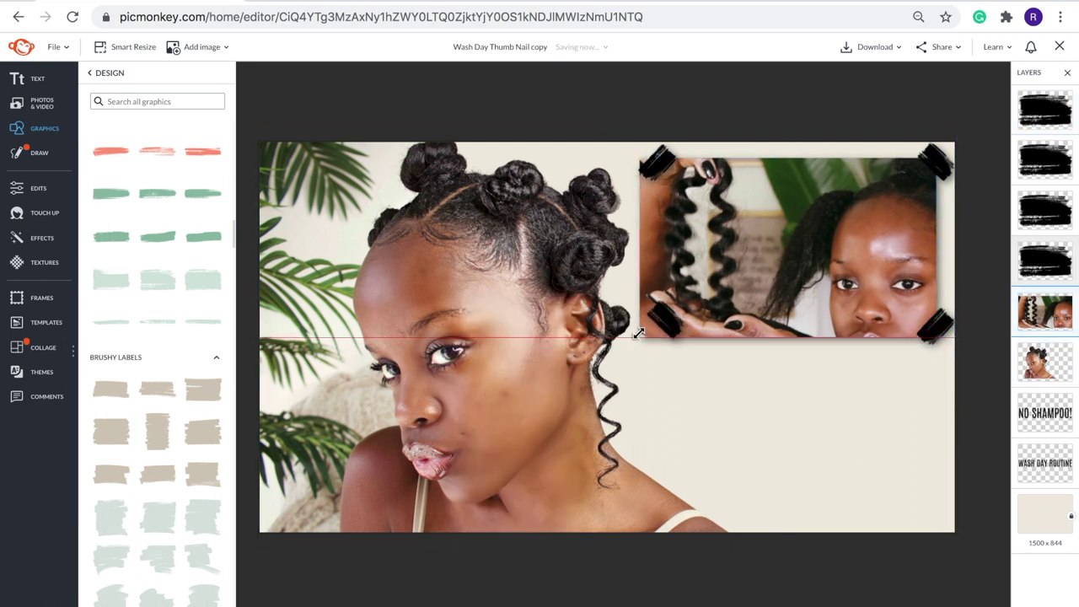
pyautogui.click(653, 329)
pyautogui.moveTo(654, 328); pyautogui.dragTo(633, 331)
pyautogui.click(795, 258)
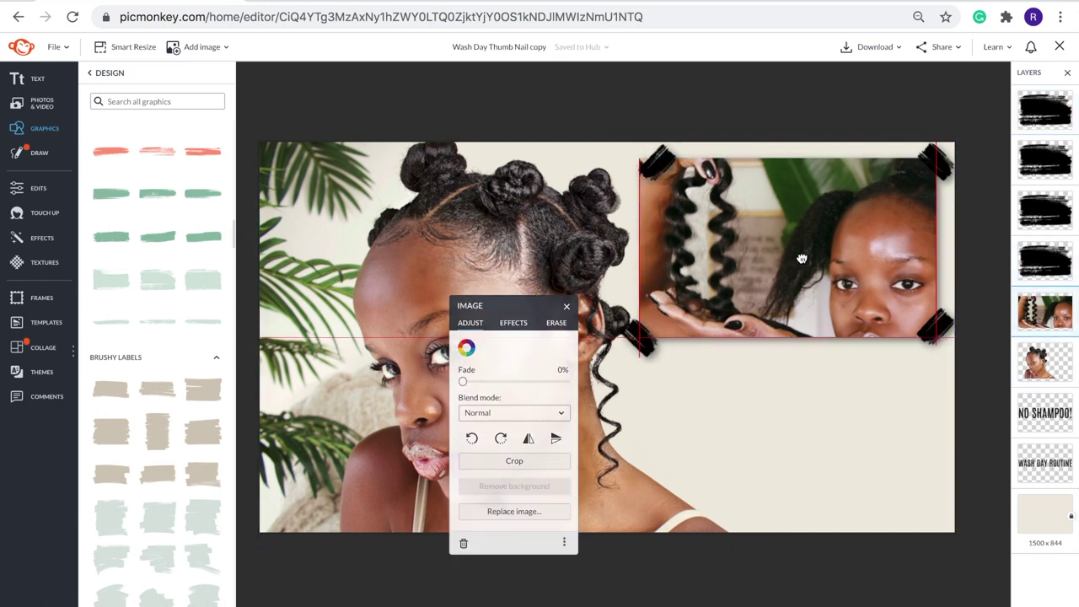
pyautogui.moveTo(794, 258); pyautogui.dragTo(804, 258)
pyautogui.doubleClick(653, 334)
pyautogui.moveTo(643, 339); pyautogui.dragTo(662, 339)
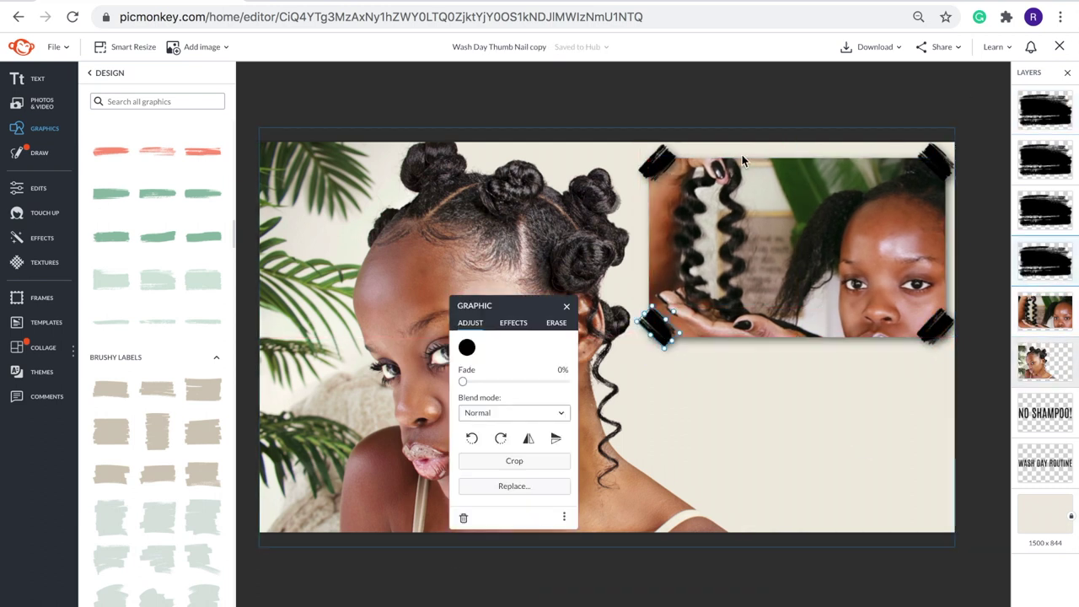
pyautogui.click(938, 322)
pyautogui.click(823, 416)
# Step: Apply a drop shadow to the portrait cutout
pyautogui.click(829, 221)
pyautogui.click(561, 239)
pyautogui.click(515, 322)
pyautogui.click(653, 111)
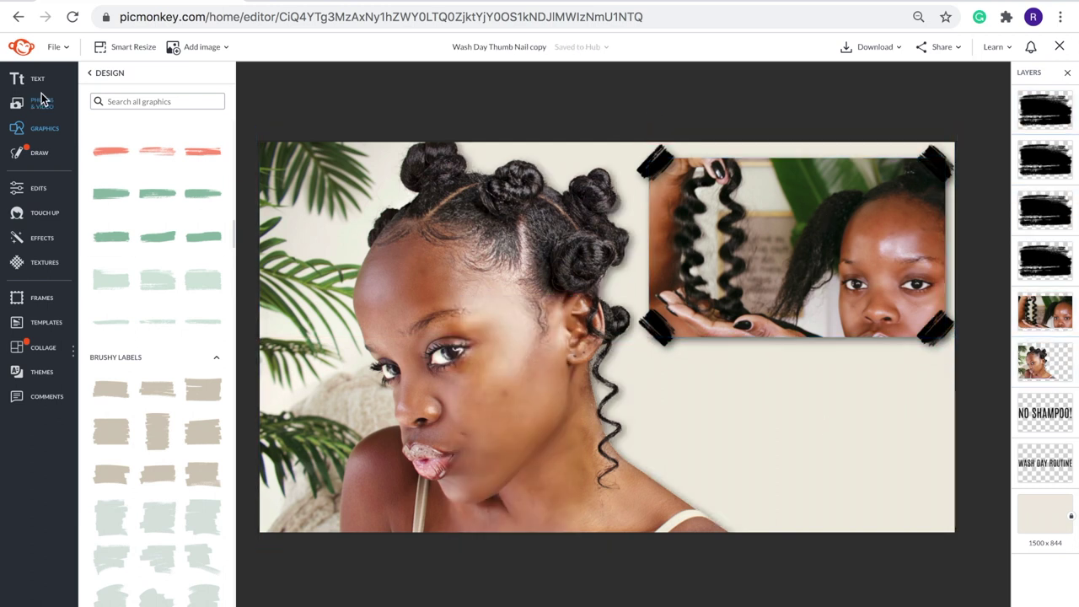
# Step: Move the WASH DAY ROUTINE text below the inset photo and set its colour to black (#000000)
pyautogui.click(1044, 463)
pyautogui.moveTo(893, 111); pyautogui.dragTo(846, 399)
pyautogui.click(467, 347)
pyautogui.click(499, 537)
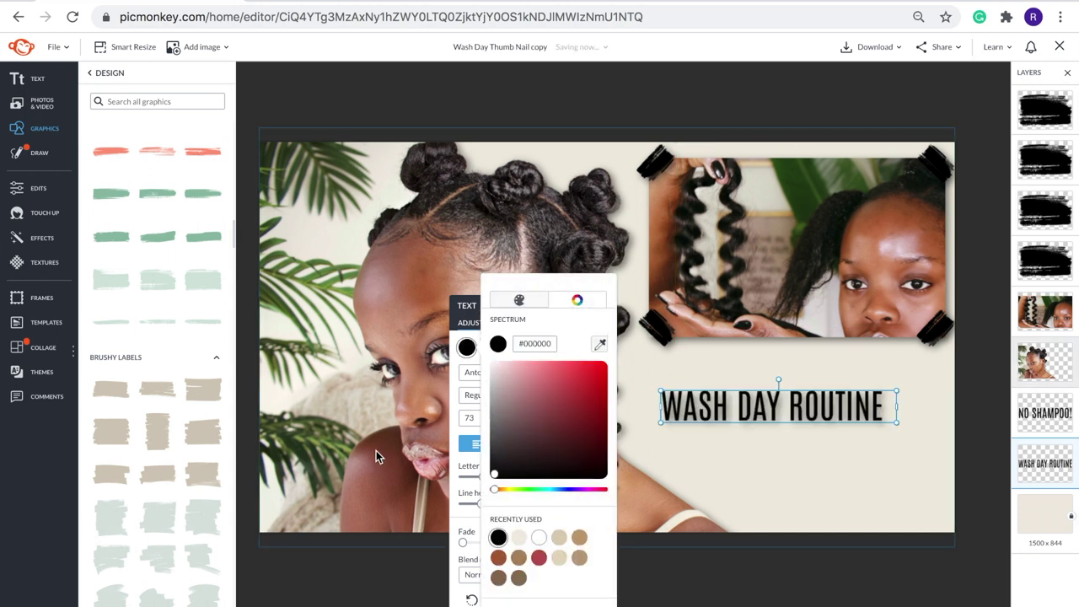
pyautogui.click(459, 308)
pyautogui.moveTo(545, 310); pyautogui.dragTo(286, 323)
# Step: Enlarge the WASH DAY ROUTINE text to size 90 so it spans nearly the inset photo's width
pyautogui.click(669, 398)
pyautogui.click(857, 412)
pyautogui.moveTo(897, 389); pyautogui.dragTo(951, 382)
# Step: Sharpen the inset photo at radius 1 and 100% strength, and sharpen the portrait as well
pyautogui.click(812, 307)
pyautogui.click(38, 188)
pyautogui.click(127, 333)
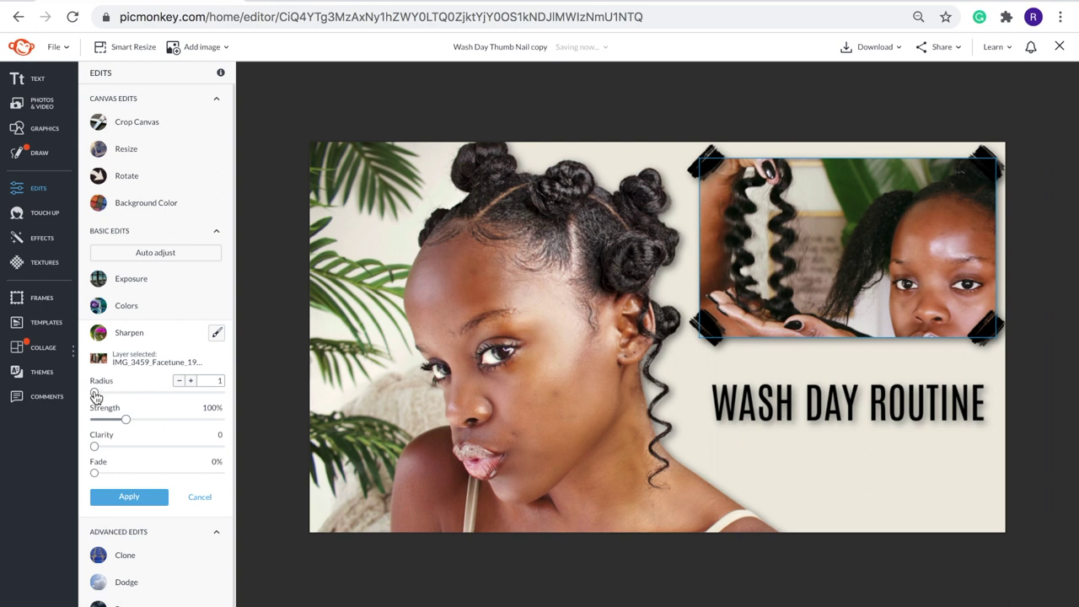
pyautogui.click(129, 497)
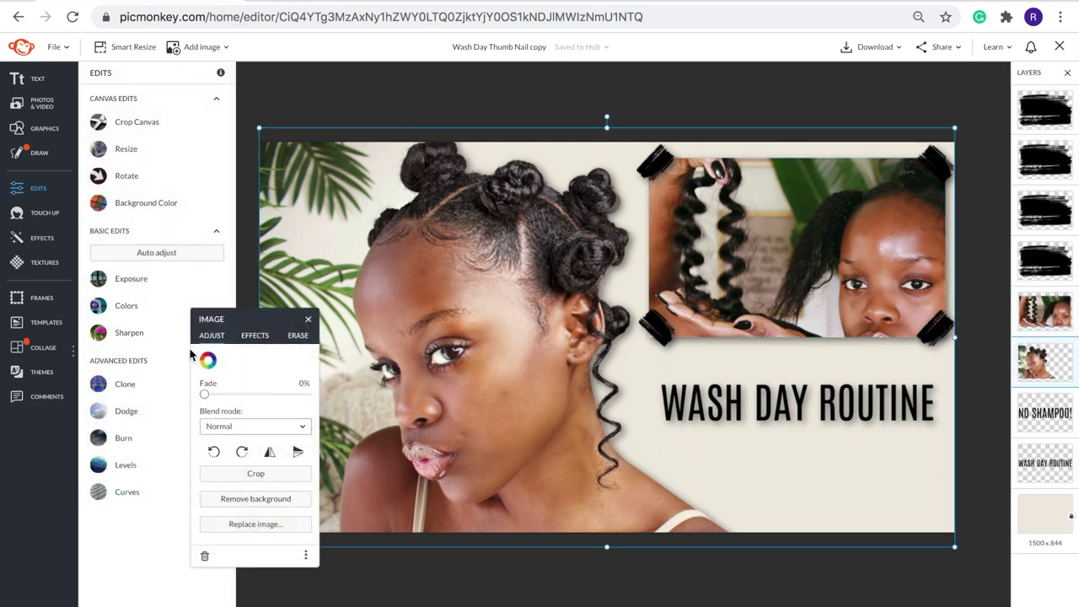
pyautogui.click(190, 437)
pyautogui.click(143, 497)
pyautogui.click(842, 95)
# Step: Bring the WASH DAY ROUTINE text layer to the front and align its start with the inset photo's left edge
pyautogui.click(1045, 462)
pyautogui.rightClick(1027, 463)
pyautogui.click(932, 263)
pyautogui.moveTo(766, 405); pyautogui.dragTo(752, 386)
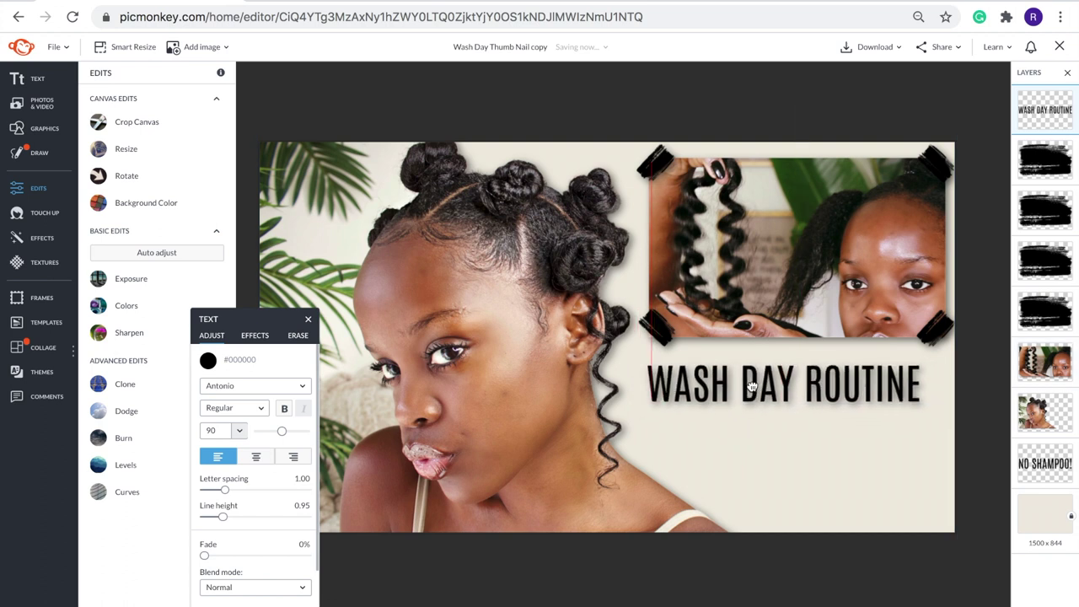
# Step: Change the heading to WASH & STYLE DAY ROUTINE and fit it on one line below the inset photo at size 66
pyautogui.click(736, 392)
pyautogui.write('& STYLE')
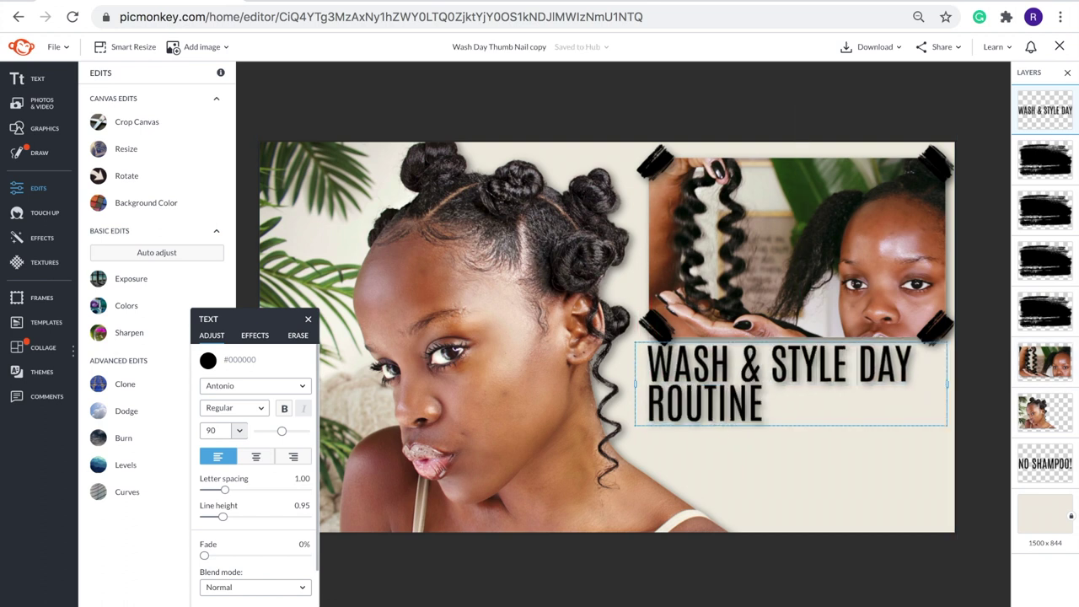
pyautogui.moveTo(649, 387); pyautogui.dragTo(590, 387)
pyautogui.moveTo(936, 387); pyautogui.dragTo(1022, 390)
pyautogui.moveTo(590, 404); pyautogui.dragTo(704, 393)
pyautogui.moveTo(821, 378); pyautogui.dragTo(749, 372)
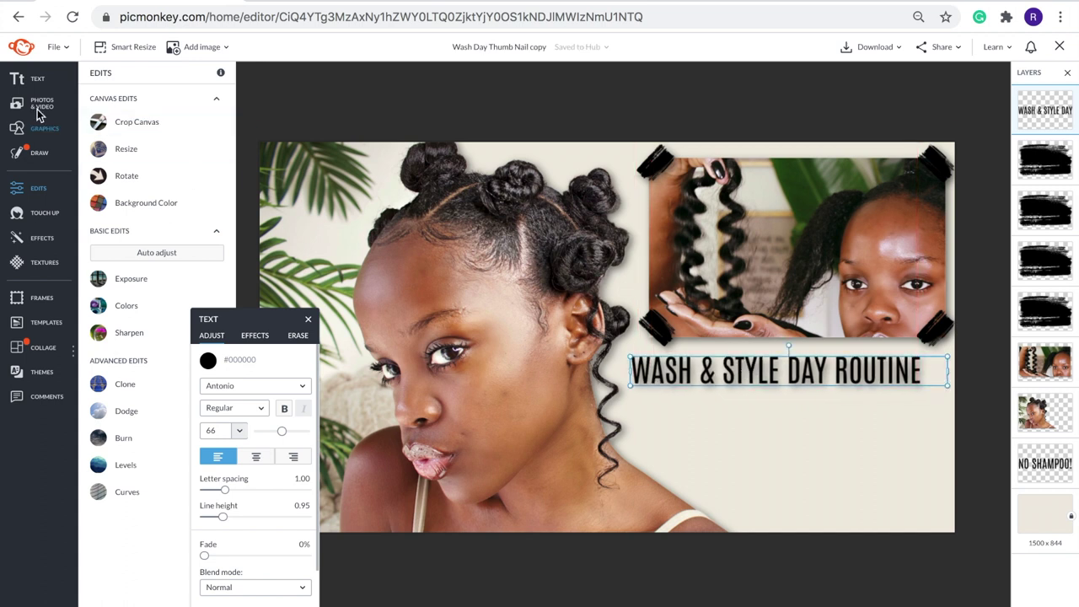
# Step: Add the text BANTU KNOTS WITH CROCHET HAIR on two lines beneath the heading
pyautogui.click(37, 79)
pyautogui.click(157, 106)
pyautogui.moveTo(718, 335); pyautogui.dragTo(816, 438)
pyautogui.doubleClick(816, 437)
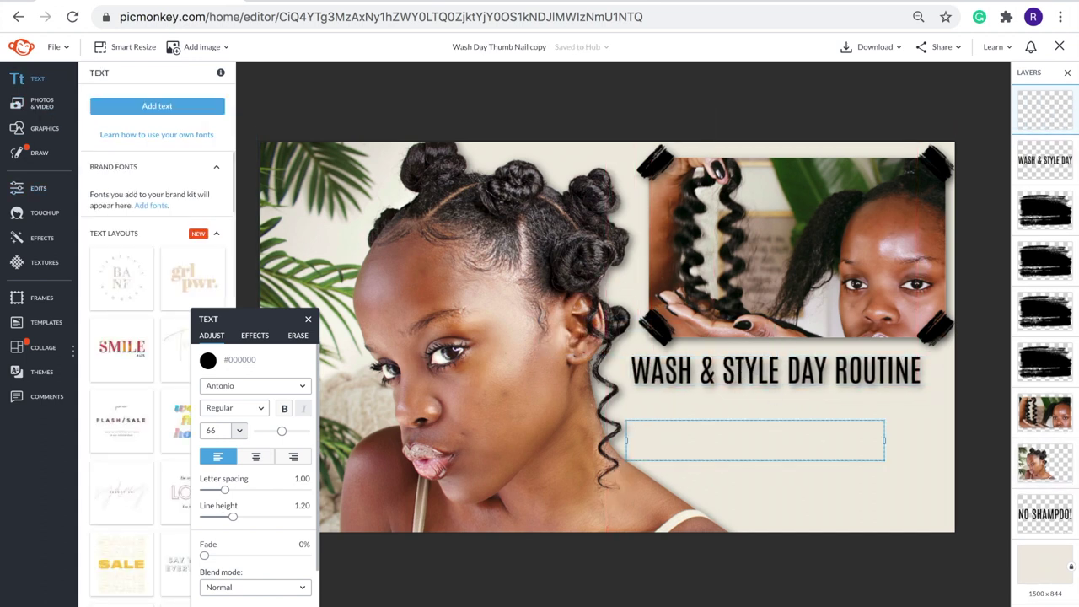
pyautogui.write('BANTU KNOTS WITH CROCHET HAIR')
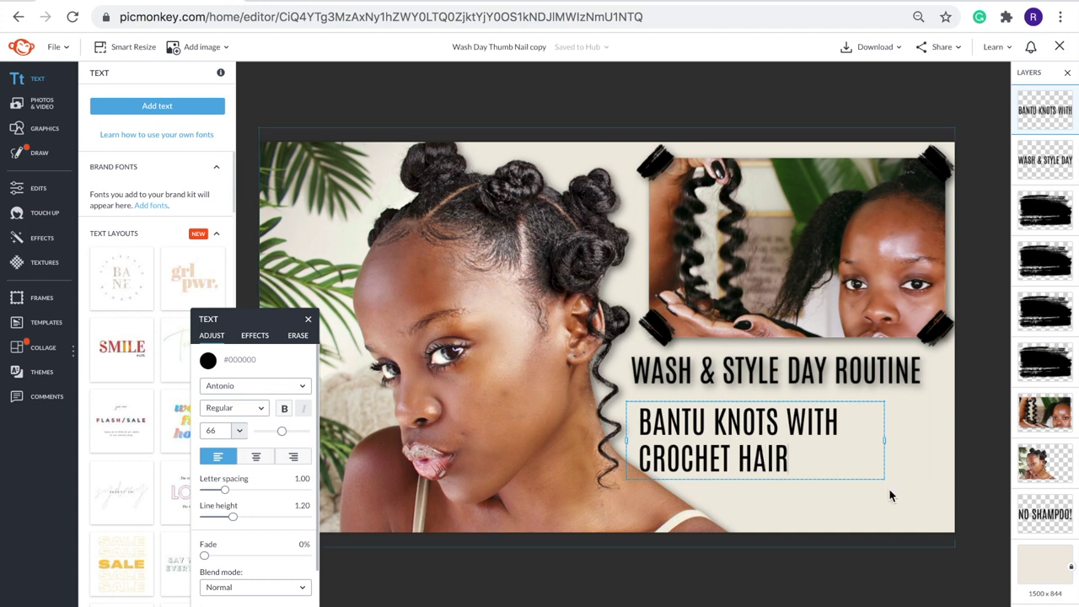
pyautogui.moveTo(884, 439); pyautogui.dragTo(936, 453)
pyautogui.moveTo(800, 434); pyautogui.dragTo(799, 461)
# Step: Extend the heading to 4C HAIR WASH & STYLE DAY ROUTINE and place it on two lines between the inset photo and lower caption
pyautogui.click(914, 374)
pyautogui.doubleClick(634, 371)
pyautogui.write('4C HAIR')
pyautogui.moveTo(958, 371); pyautogui.dragTo(931, 376)
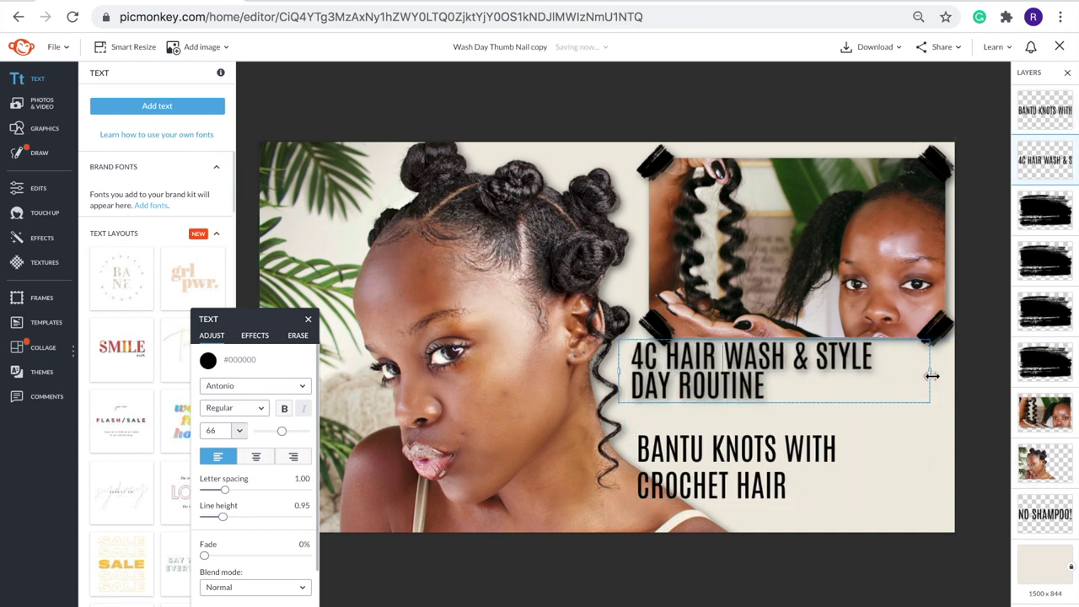
pyautogui.moveTo(815, 362); pyautogui.dragTo(822, 384)
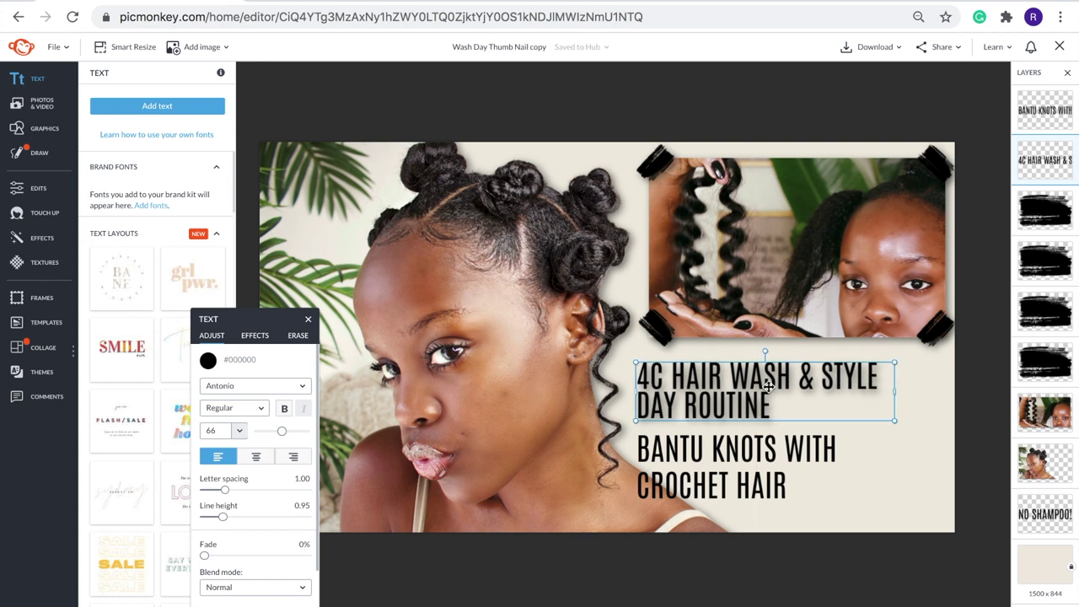
pyautogui.press('BackSpace')
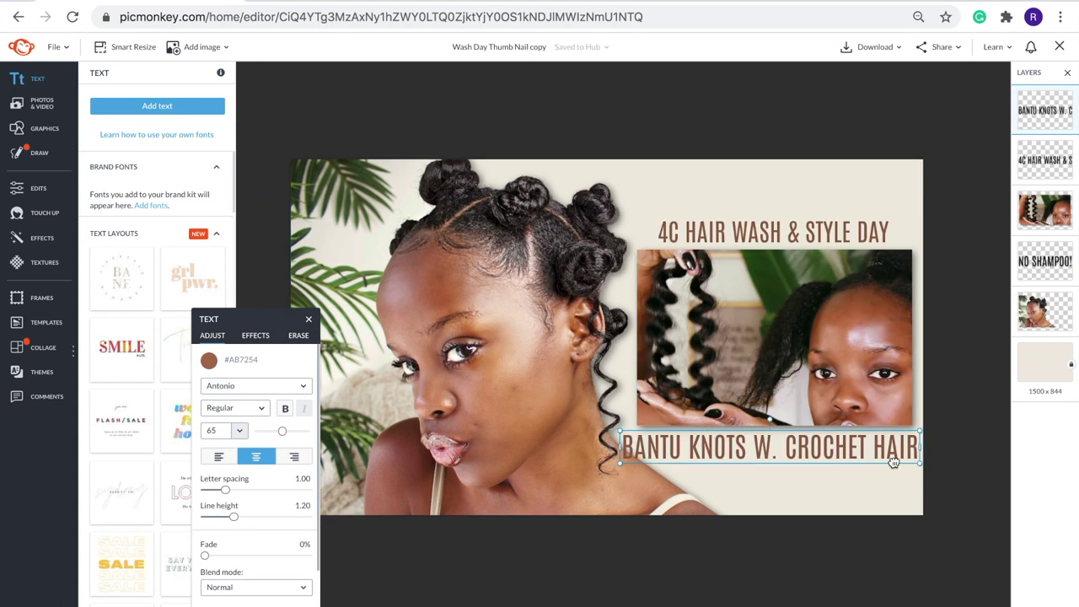
# Step: Nudge the 4C HAIR WASH & STYLE DAY heading and the BANTU KNOTS W. CROCHET HAIR caption into place around the inset photo
pyautogui.moveTo(893, 462); pyautogui.dragTo(894, 463)
pyautogui.click(824, 331)
pyautogui.moveTo(793, 231); pyautogui.dragTo(788, 228)
pyautogui.click(784, 453)
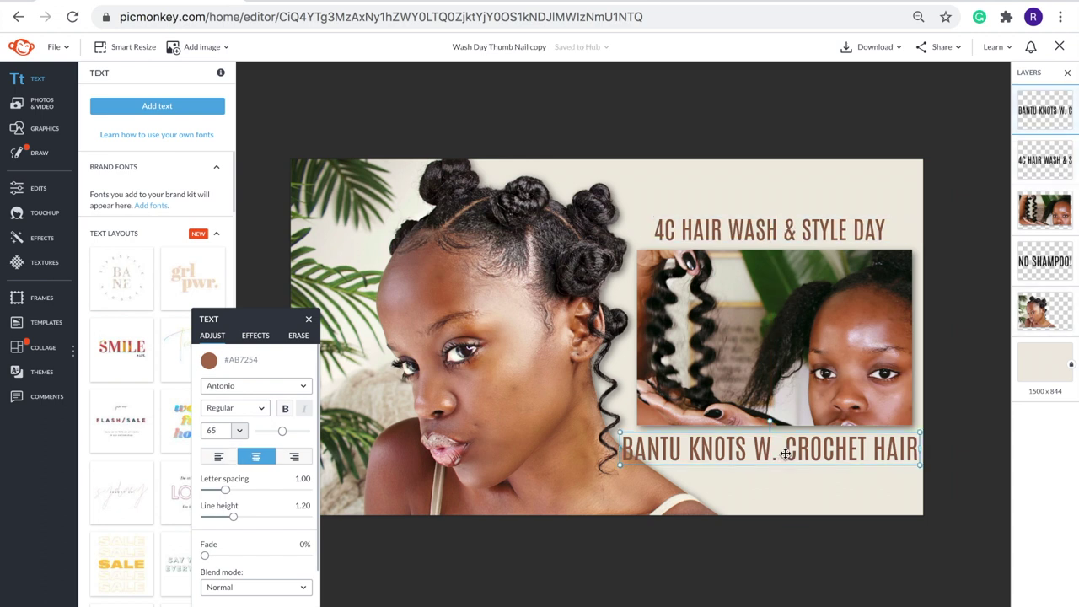
# Step: Left-align the BANTU KNOTS W. CROCHET HAIR caption and reposition its text box under the inset photo
pyautogui.moveTo(609, 449); pyautogui.dragTo(630, 449)
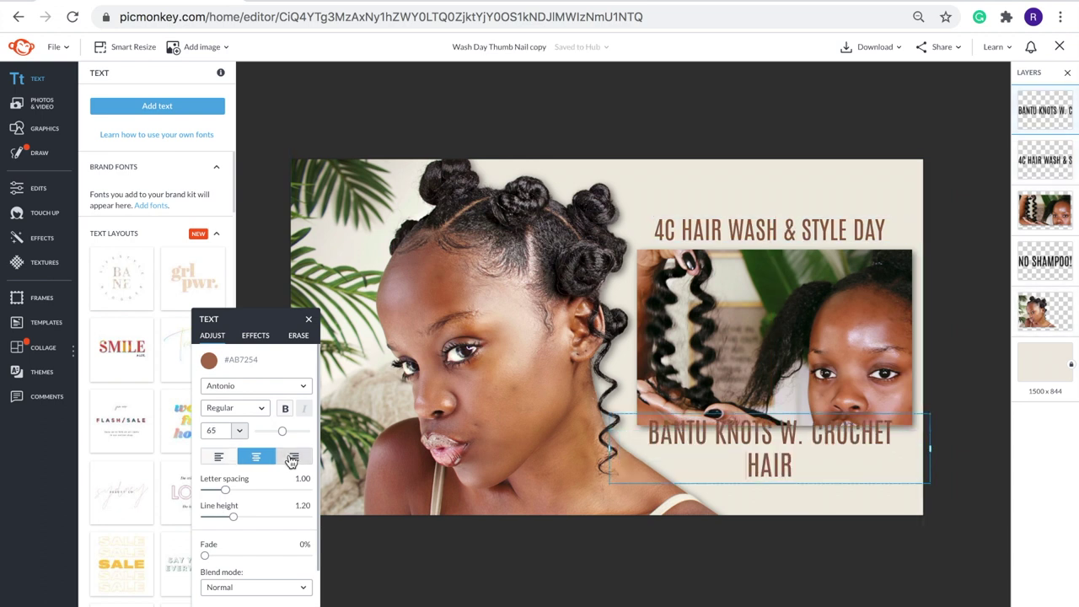
pyautogui.click(293, 456)
pyautogui.moveTo(840, 436); pyautogui.dragTo(808, 445)
pyautogui.click(218, 456)
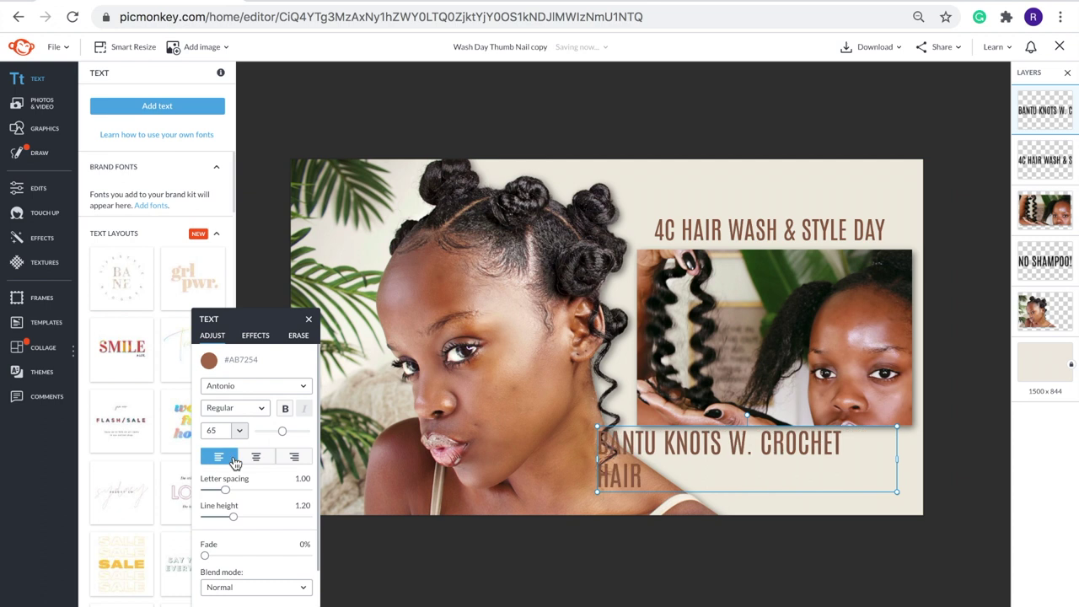
pyautogui.moveTo(893, 458); pyautogui.dragTo(912, 463)
# Step: Remove the extra spaces before HAIR and centre the one-line caption beneath the inset photo
pyautogui.click(633, 484)
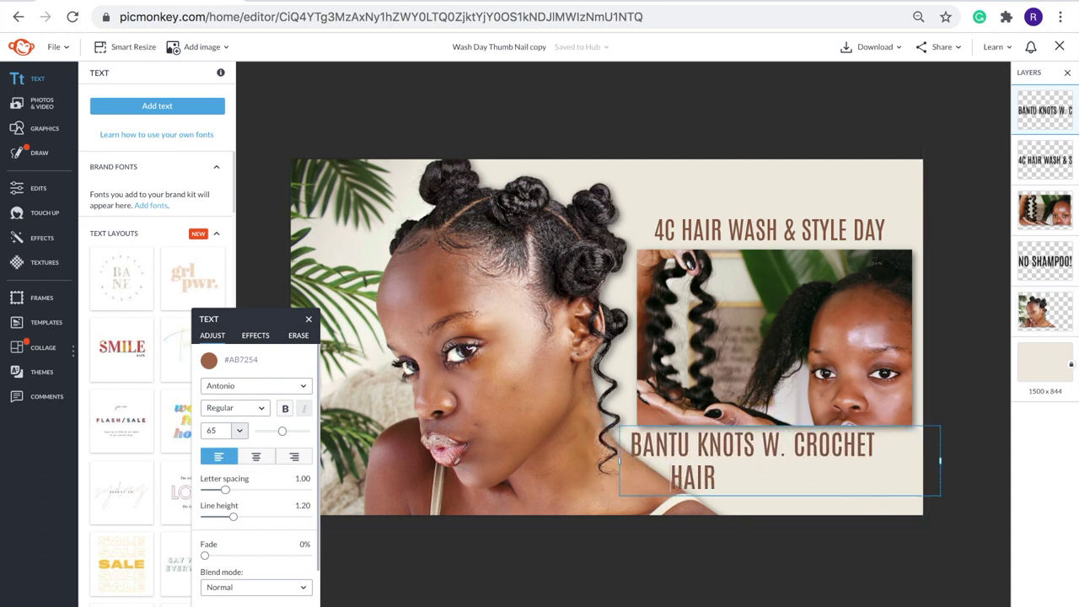
pyautogui.press('BackSpace')
pyautogui.press('BackSpace')
pyautogui.press('BackSpace')
pyautogui.press('BackSpace')
pyautogui.press('BackSpace')
pyautogui.moveTo(788, 467); pyautogui.dragTo(782, 460)
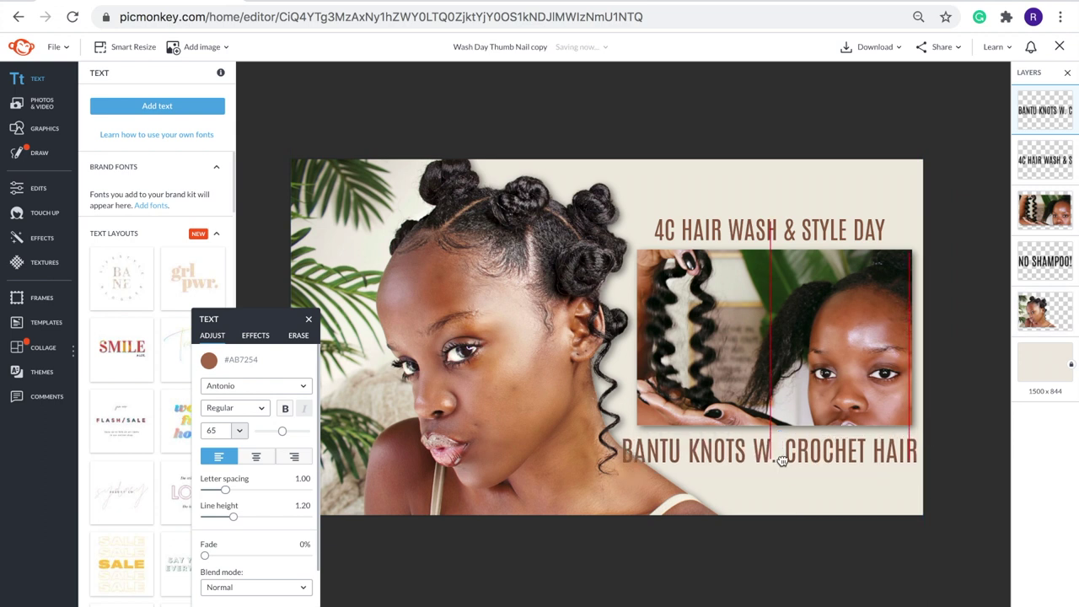
# Step: Turn on a drop shadow for the BANTU KNOTS W. CROCHET HAIR caption and adjust the shadow's colour
pyautogui.click(255, 334)
pyautogui.click(207, 354)
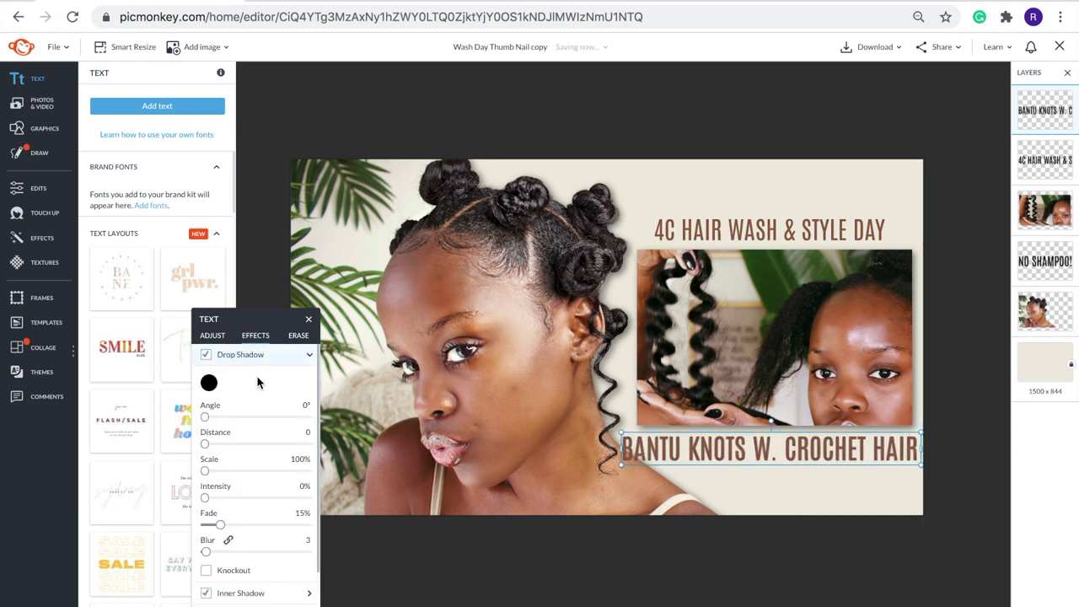
pyautogui.click(209, 383)
pyautogui.moveTo(251, 368); pyautogui.dragTo(115, 271)
pyautogui.click(966, 474)
pyautogui.moveTo(621, 430); pyautogui.dragTo(621, 432)
pyautogui.click(963, 426)
# Step: Add the centred text NO CROCHET TOOL NEEDED at size 38 under the BANTU KNOTS caption
pyautogui.click(200, 104)
pyautogui.moveTo(647, 350); pyautogui.dragTo(826, 472)
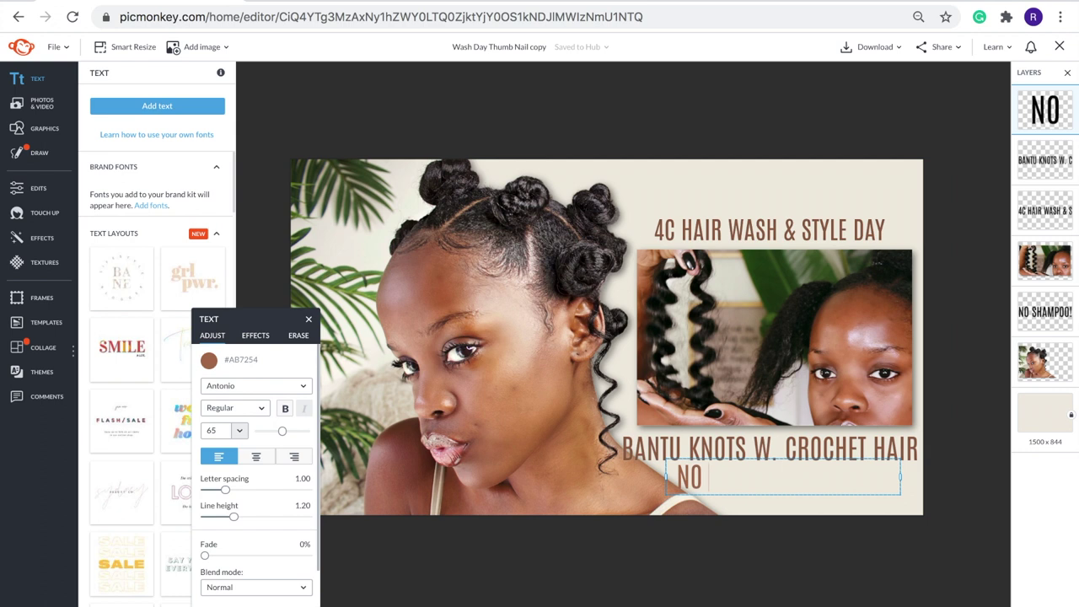
pyautogui.write('DED')
pyautogui.moveTo(891, 513); pyautogui.dragTo(751, 477)
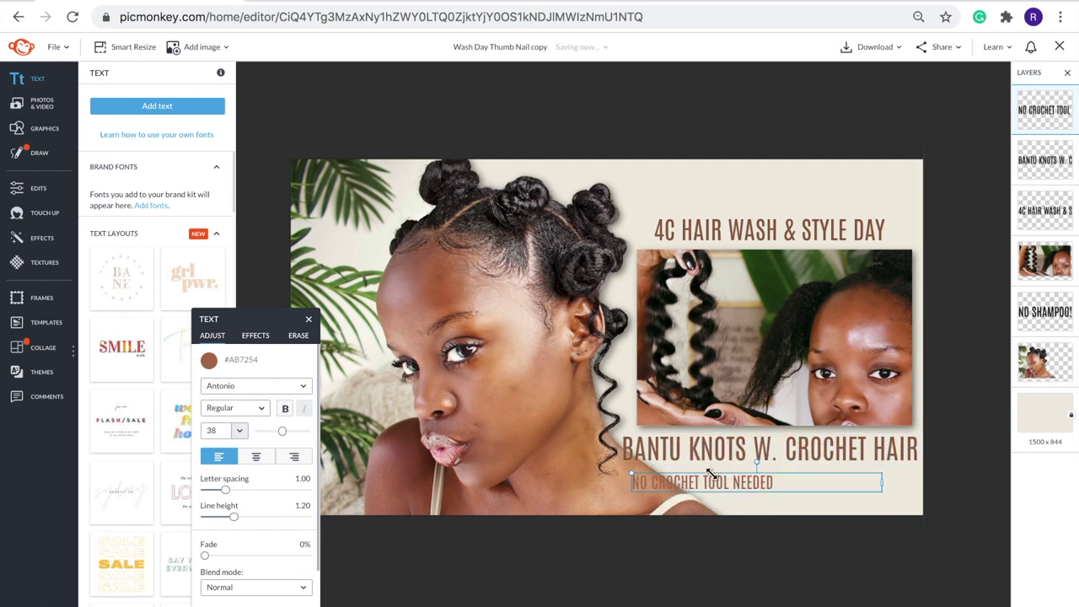
pyautogui.click(257, 457)
# Step: Try several sans-serif fonts, including Raleway, on the NO CROCHET TOOL NEEDED text and settle on HK Grotesk
pyautogui.click(244, 386)
pyautogui.click(236, 308)
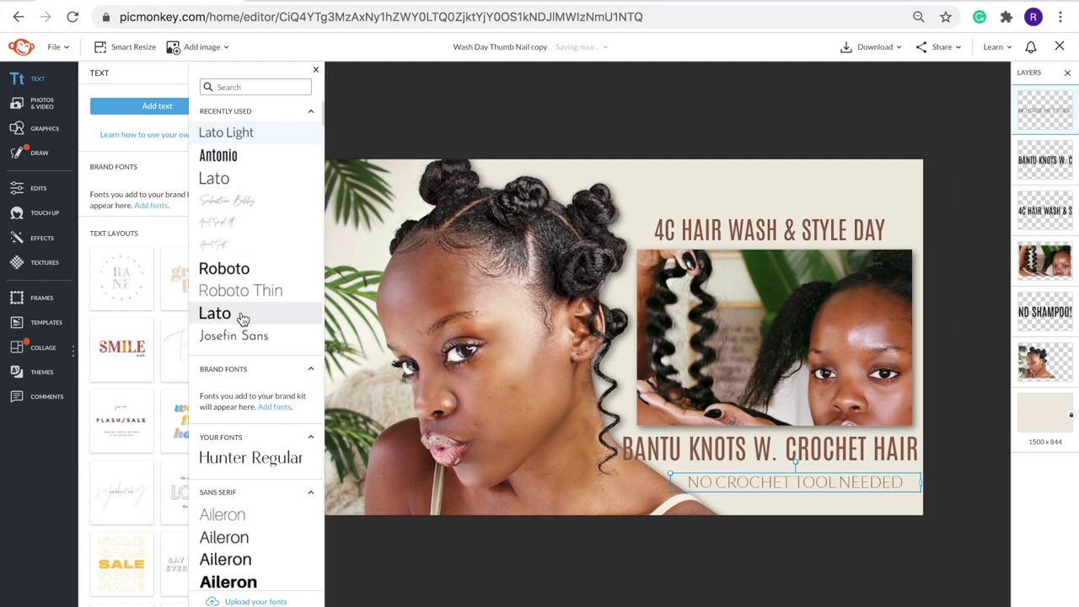
pyautogui.click(242, 297)
pyautogui.scroll(-15, 270, 494)
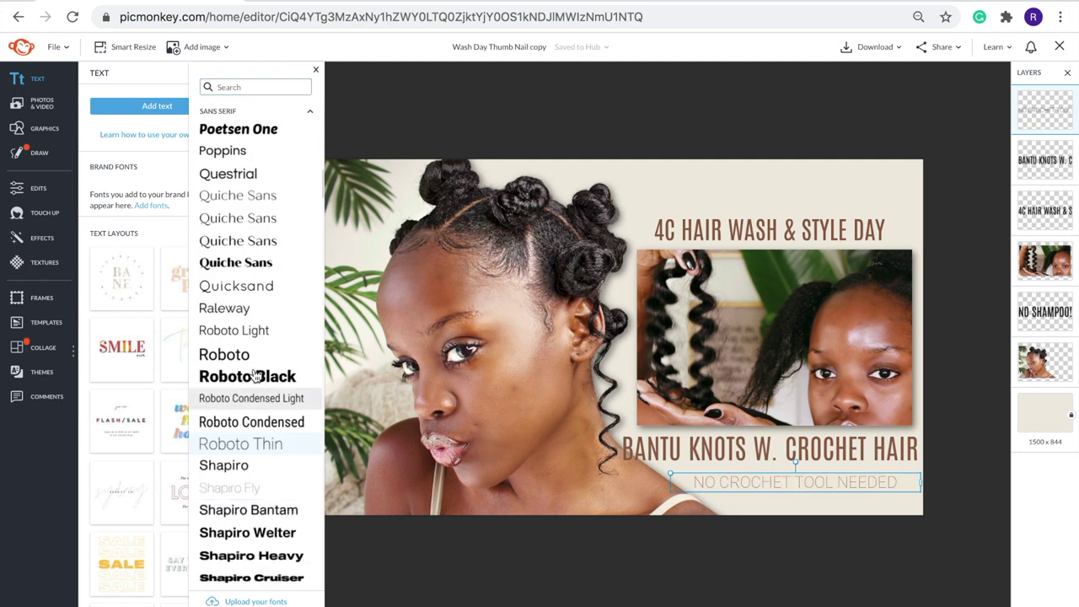
pyautogui.click(263, 341)
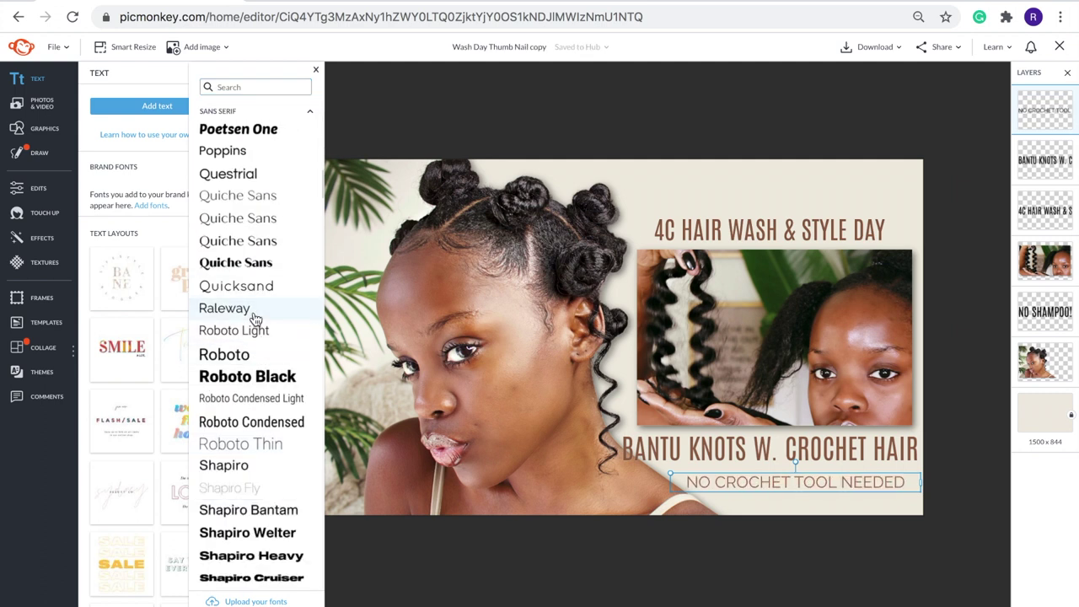
pyautogui.scroll(10, 270, 453)
pyautogui.click(249, 256)
pyautogui.click(244, 280)
# Step: Enlarge the NO CROCHET TOOL NEEDED! text to size 43 directly below the caption and colour it black
pyautogui.moveTo(671, 474); pyautogui.dragTo(634, 463)
pyautogui.moveTo(737, 484); pyautogui.dragTo(749, 479)
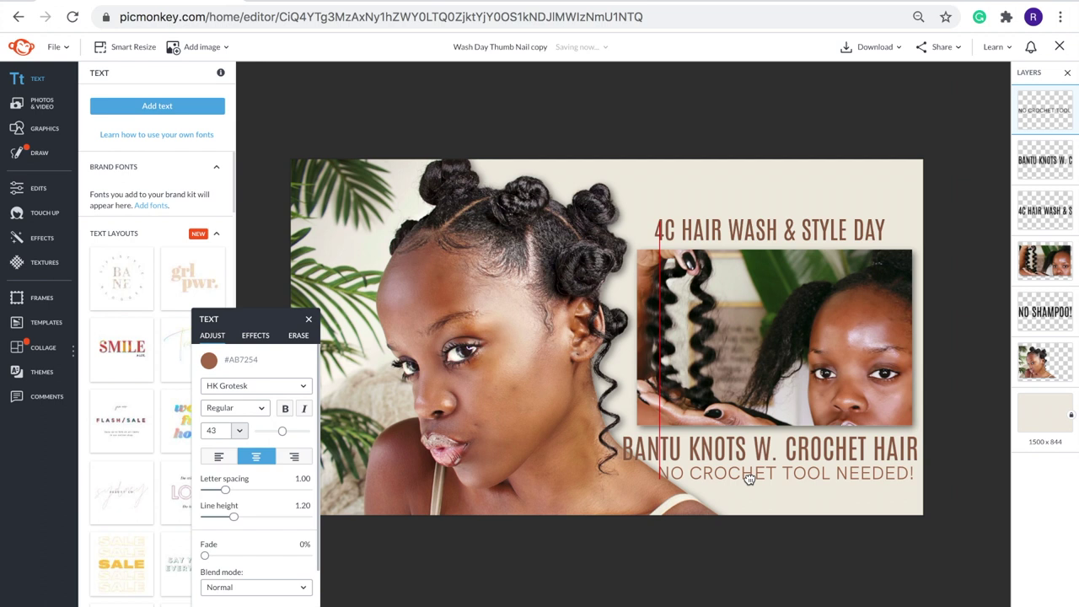
pyautogui.click(209, 361)
pyautogui.click(260, 536)
pyautogui.click(889, 545)
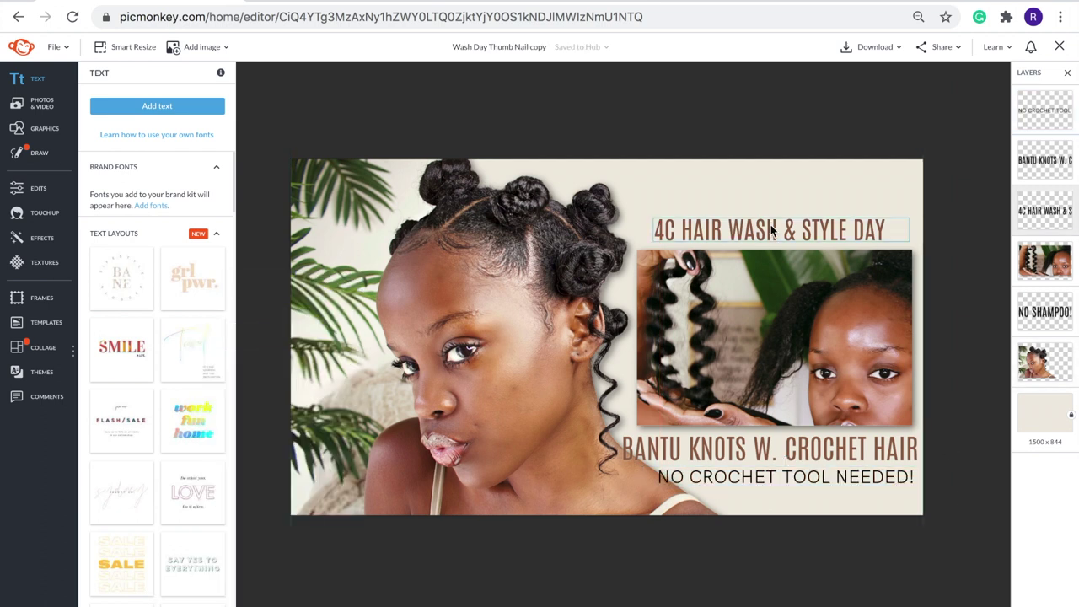
# Step: Make the NO CROCHET TOOL NEEDED! text italic at size 40 and align it beneath the right part of the BANTU KNOTS caption
pyautogui.click(784, 478)
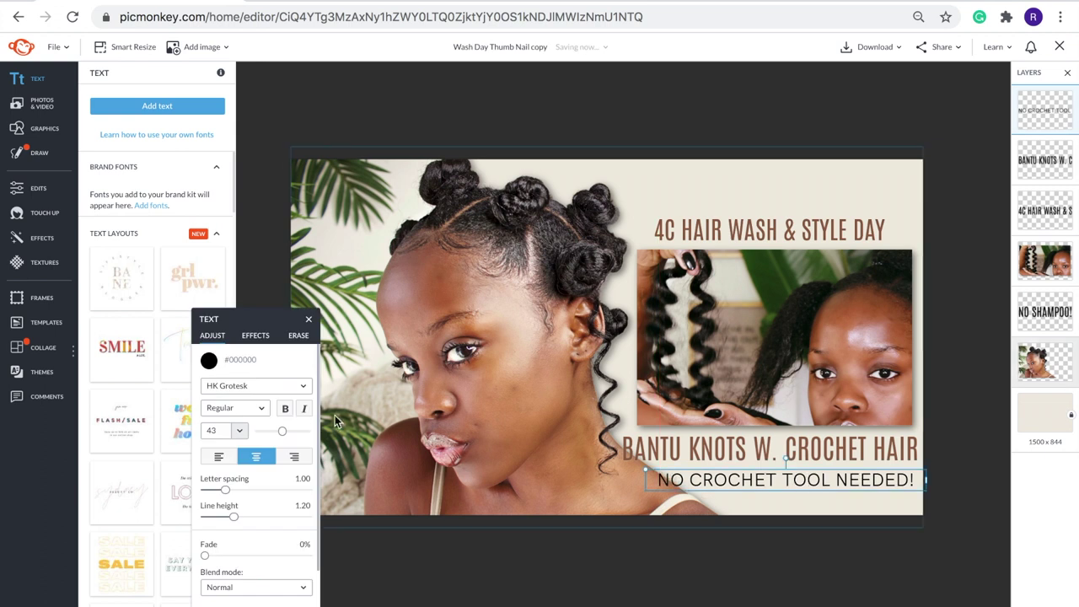
pyautogui.moveTo(646, 470); pyautogui.dragTo(666, 484)
pyautogui.moveTo(760, 489); pyautogui.dragTo(773, 484)
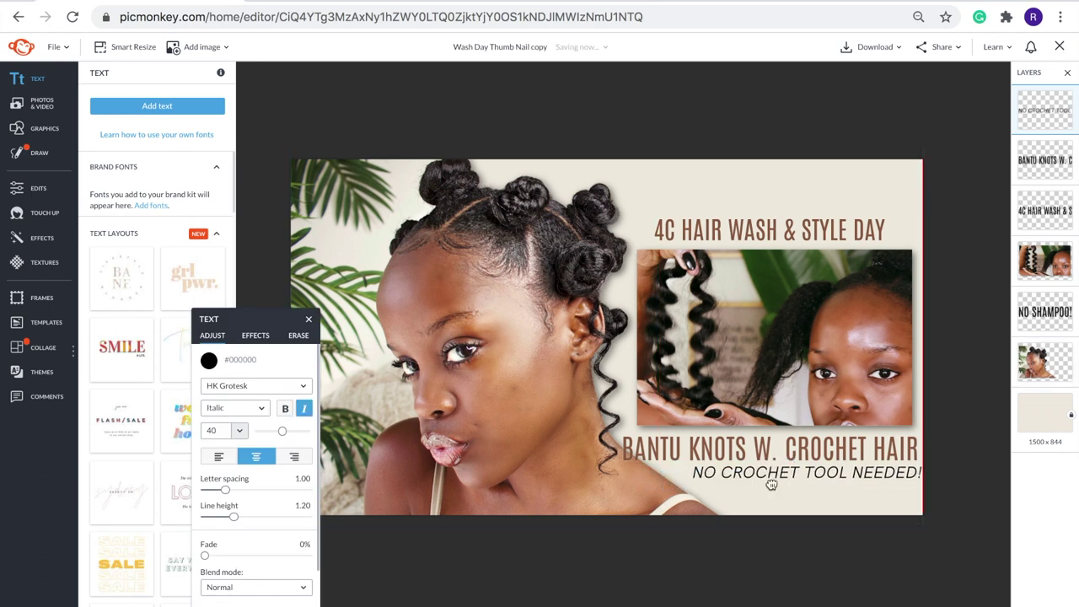
# Step: Add PROCESS to the end of the 4C HAIR WASH & STYLE DAY title, centre its text and enlarge it to size 60
pyautogui.click(876, 236)
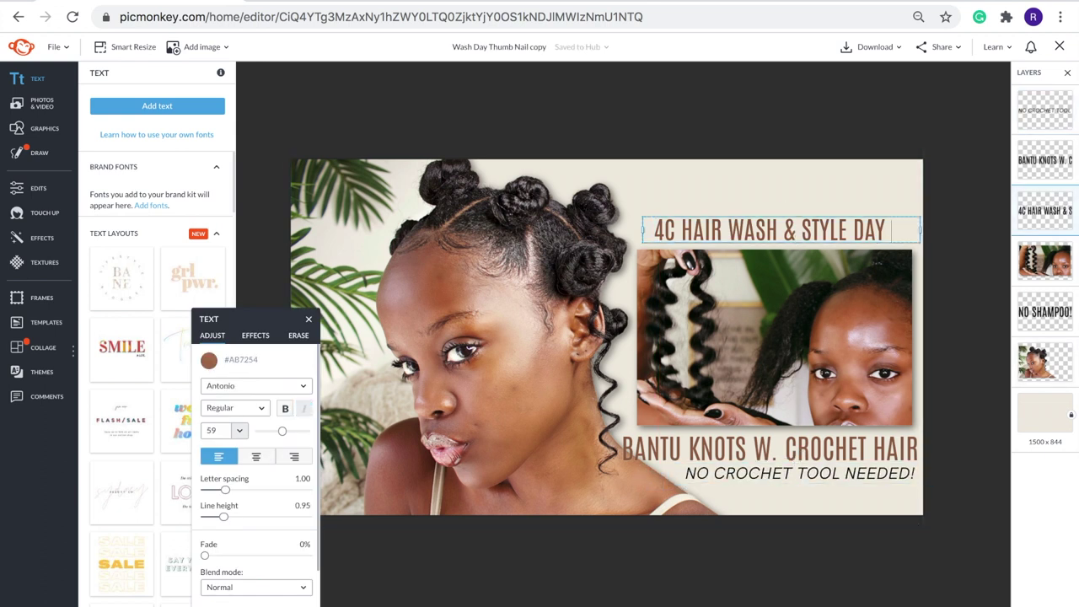
pyautogui.write('PROCESS')
pyautogui.moveTo(657, 236); pyautogui.dragTo(558, 230)
pyautogui.click(256, 456)
pyautogui.moveTo(775, 225); pyautogui.dragTo(807, 219)
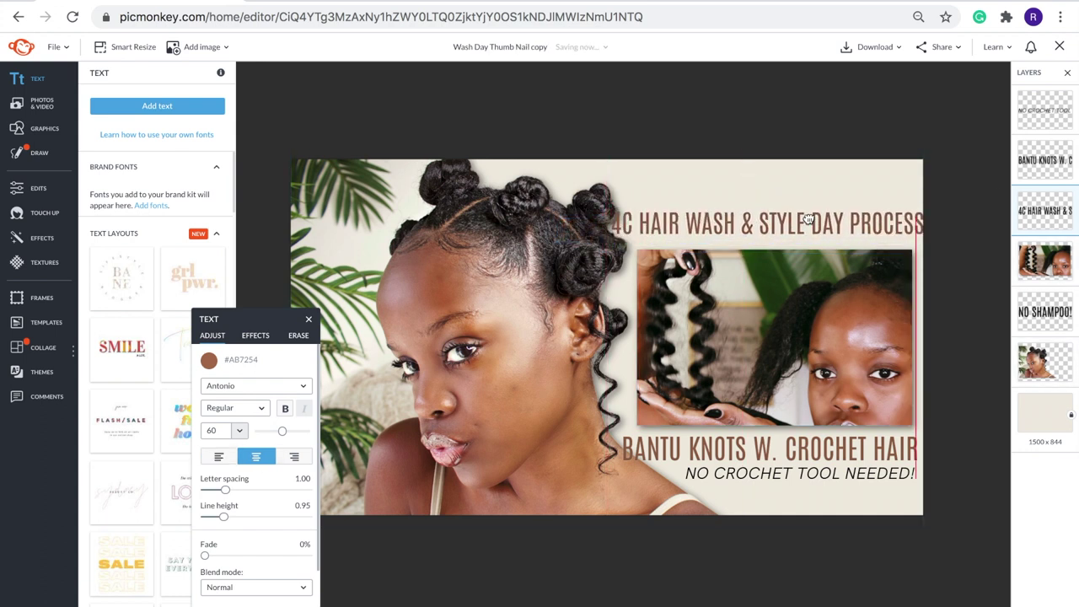
# Step: Break the title into two lines after 4C HAIR, enlarge it slightly and centre it above the inset photo
pyautogui.doubleClick(700, 230)
pyautogui.press('Return')
pyautogui.moveTo(811, 226); pyautogui.dragTo(809, 219)
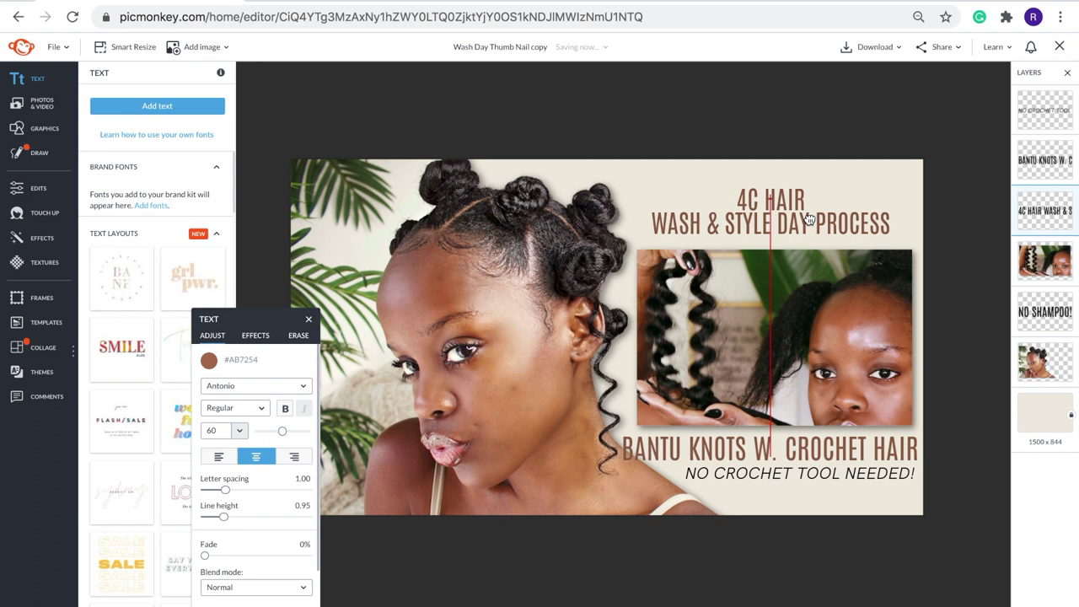
pyautogui.moveTo(589, 189); pyautogui.dragTo(563, 183)
pyautogui.moveTo(730, 216); pyautogui.dragTo(750, 216)
# Step: Move the BANTU KNOTS caption slightly lower below the inset photo and place the NO CROCHET TOOL NEEDED! line directly beneath it
pyautogui.moveTo(773, 476); pyautogui.dragTo(773, 500)
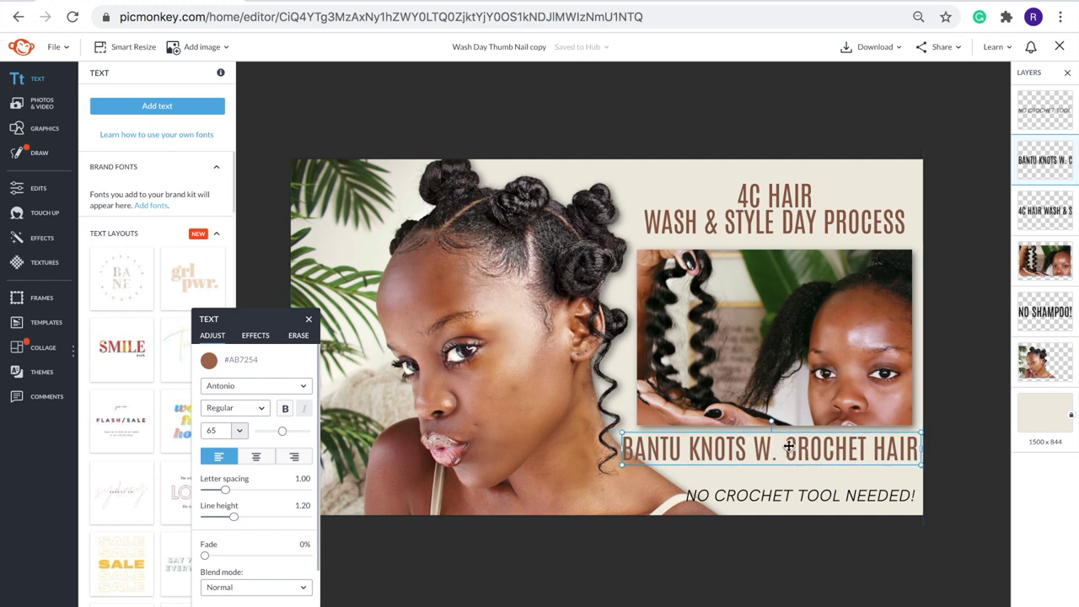
pyautogui.moveTo(788, 447); pyautogui.dragTo(789, 449)
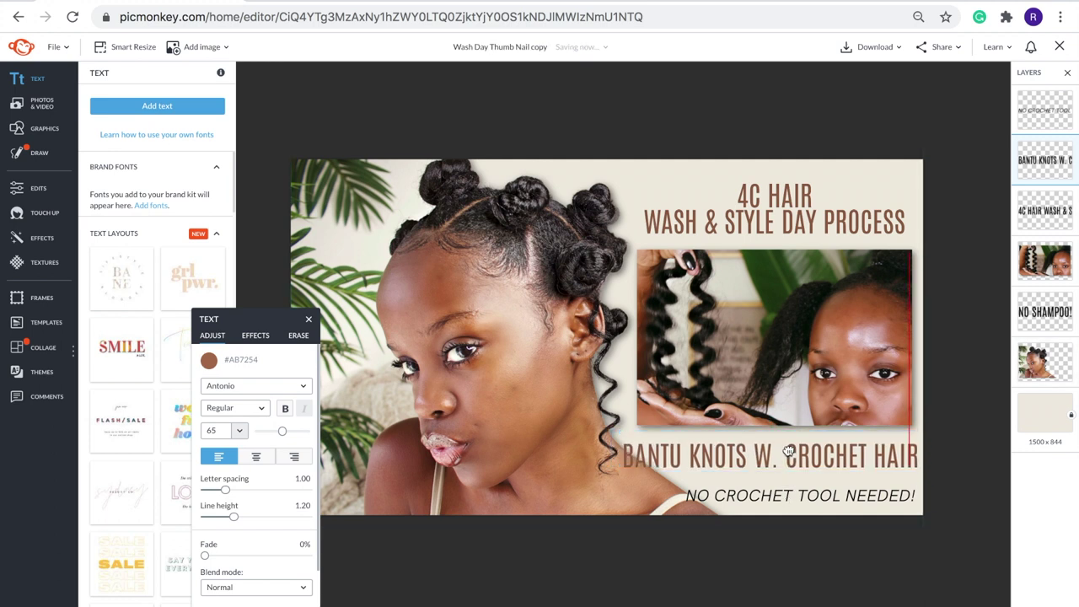
pyautogui.moveTo(808, 501); pyautogui.dragTo(809, 479)
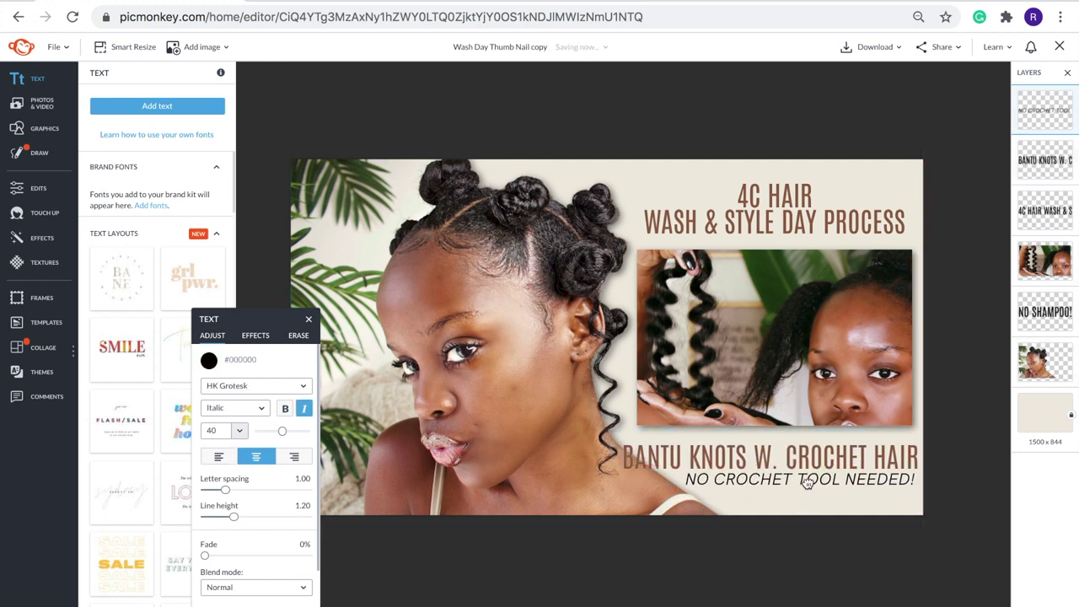
pyautogui.click(803, 355)
pyautogui.moveTo(807, 456); pyautogui.dragTo(805, 452)
pyautogui.click(954, 391)
# Step: Enlarge the NO CROCHET TOOL NEEDED! text to size 41 and align its end with the BANTU KNOTS caption
pyautogui.click(783, 479)
pyautogui.moveTo(677, 471); pyautogui.dragTo(671, 468)
pyautogui.moveTo(828, 481); pyautogui.dragTo(826, 478)
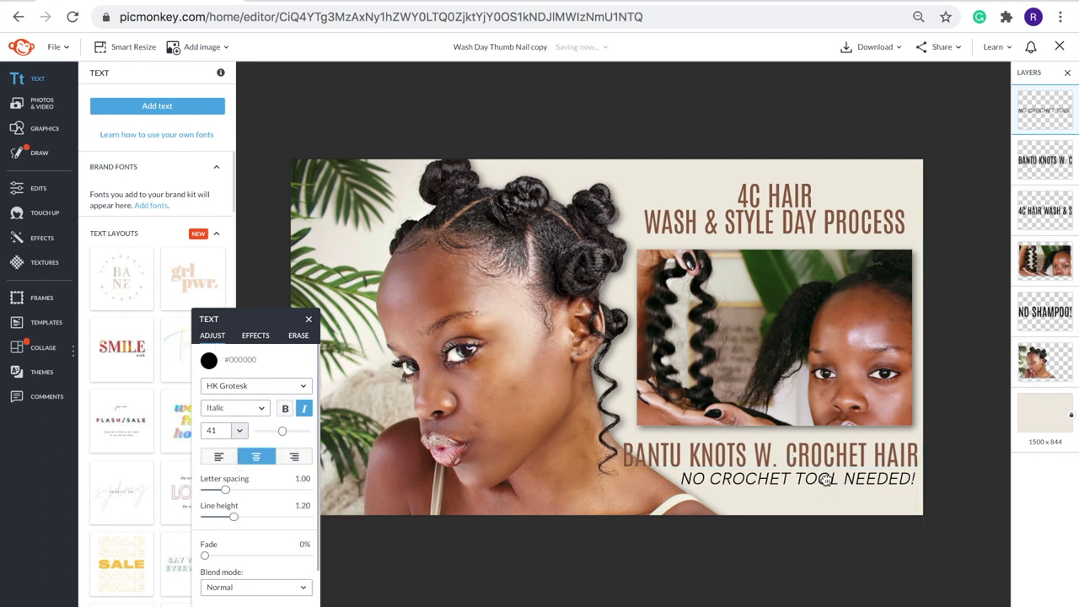
pyautogui.click(954, 408)
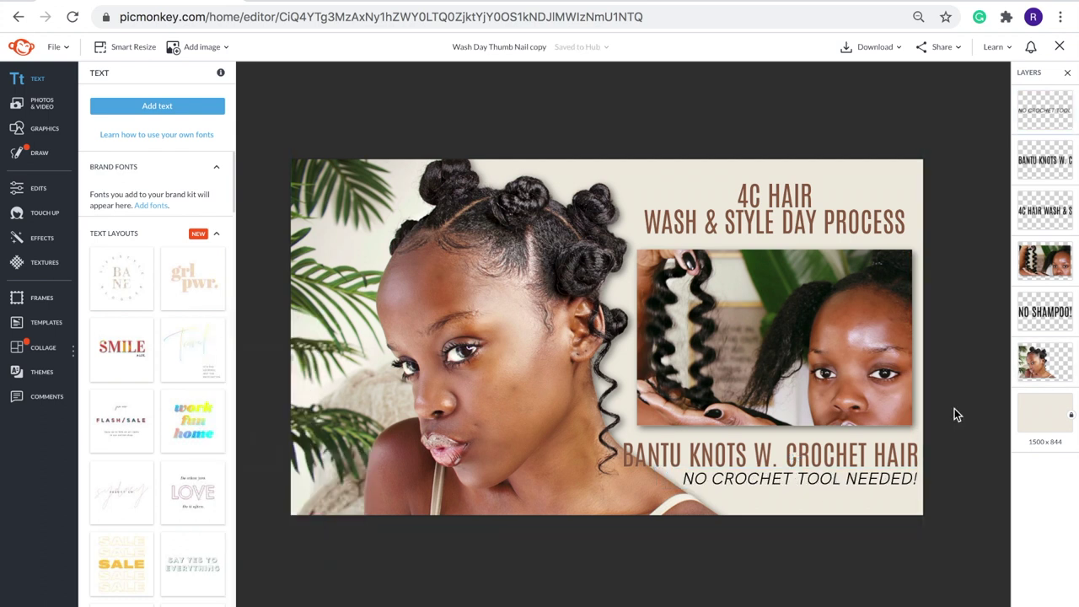
# Step: Add a black outline with thickness 3 to the inset photo
pyautogui.click(815, 335)
pyautogui.click(255, 335)
pyautogui.click(207, 399)
pyautogui.moveTo(213, 462); pyautogui.dragTo(133, 470)
pyautogui.click(279, 450)
pyautogui.click(279, 450)
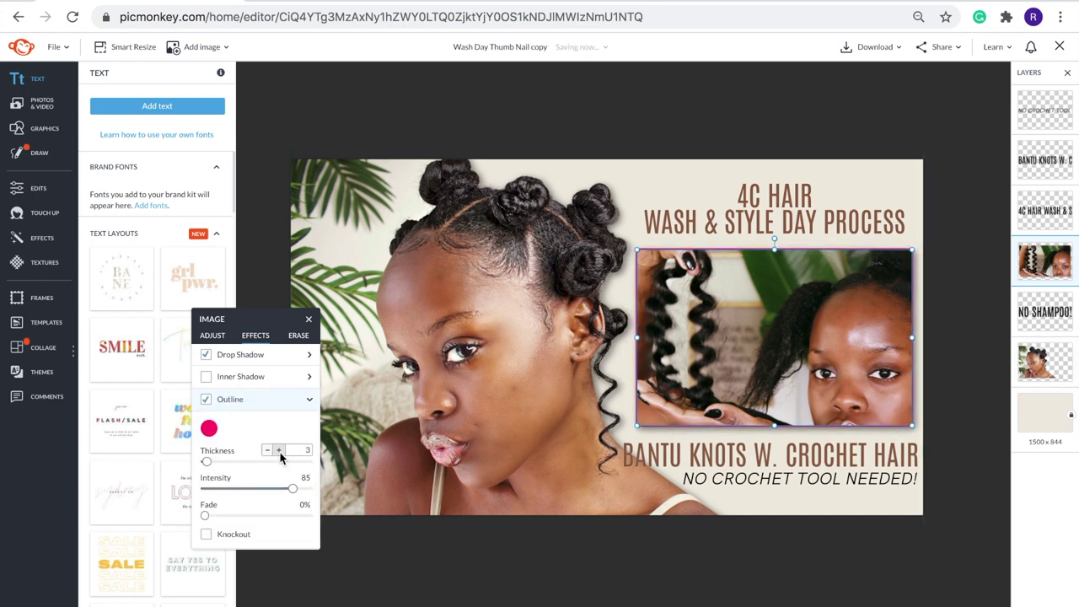
pyautogui.click(209, 429)
pyautogui.click(955, 377)
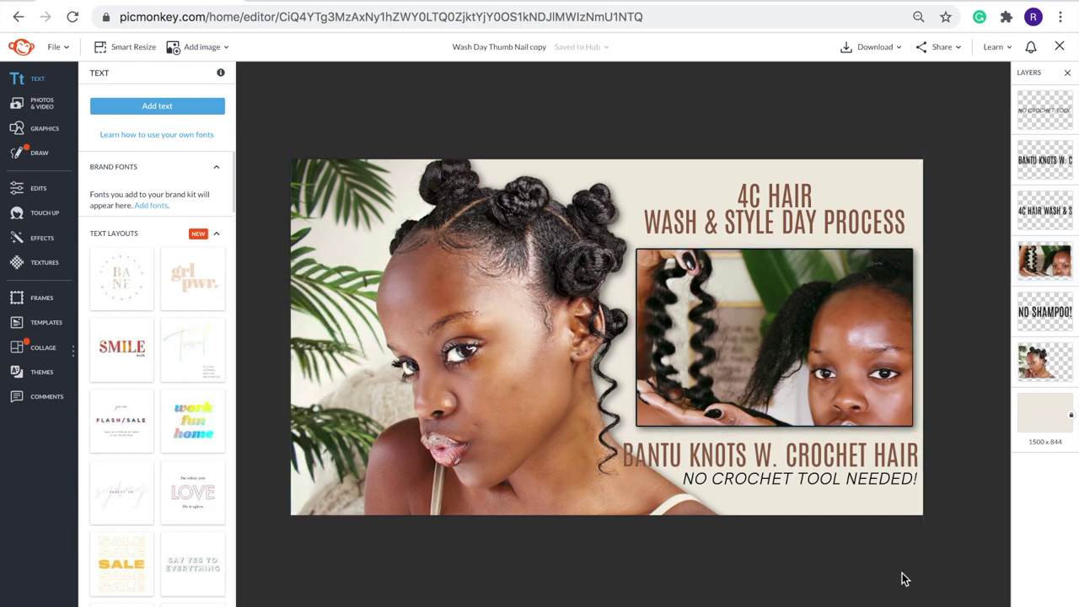
# Step: Make the inset photo's black outline thinner
pyautogui.click(830, 366)
pyautogui.click(256, 336)
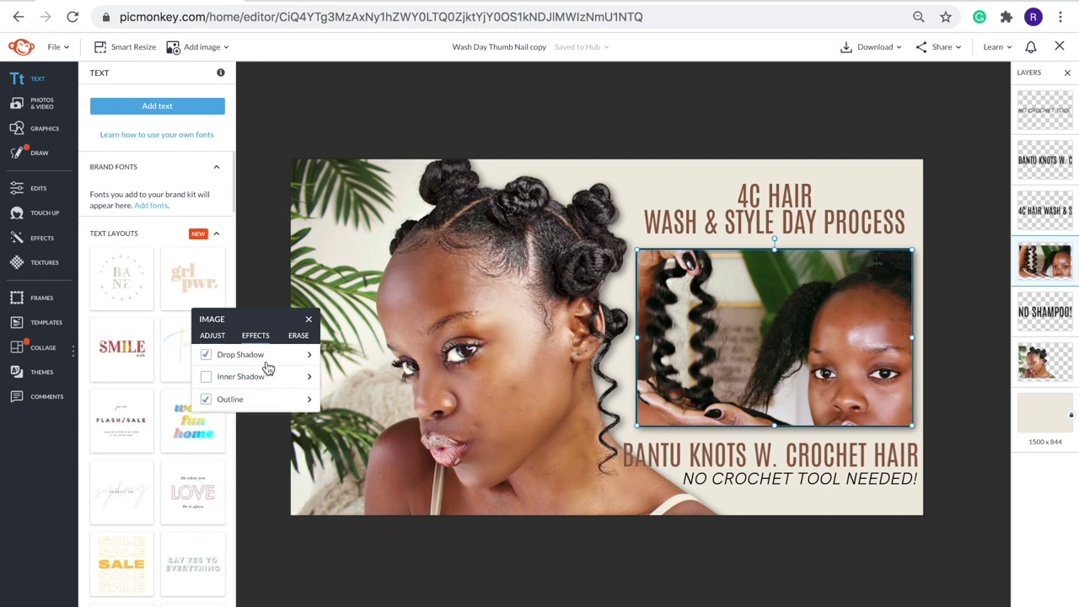
pyautogui.click(272, 410)
pyautogui.click(946, 400)
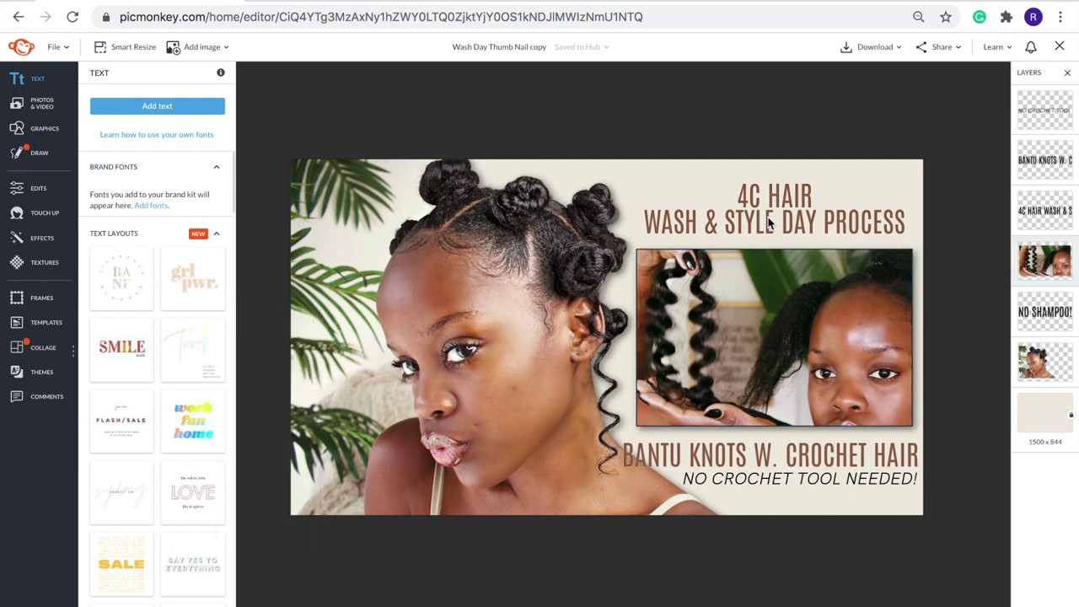